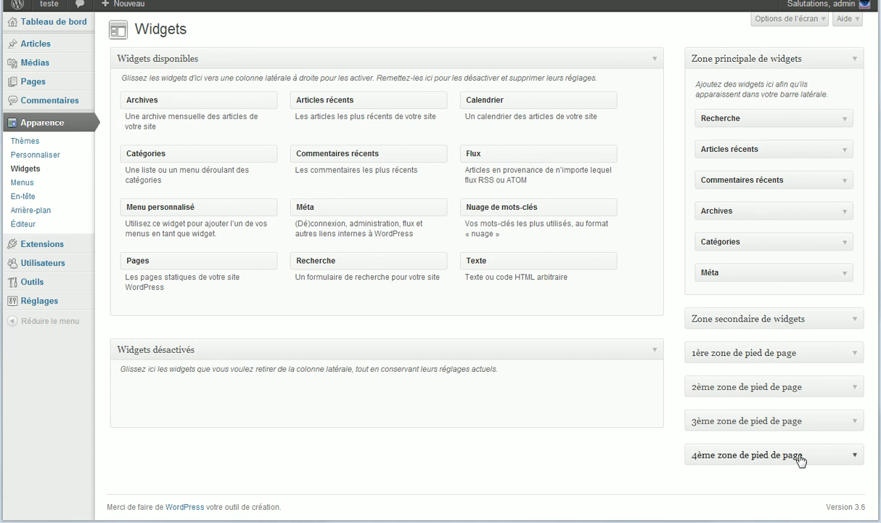
Step: Collapse and re-expand the main widget area, then review the live site's sidebar
left_click(856, 60)
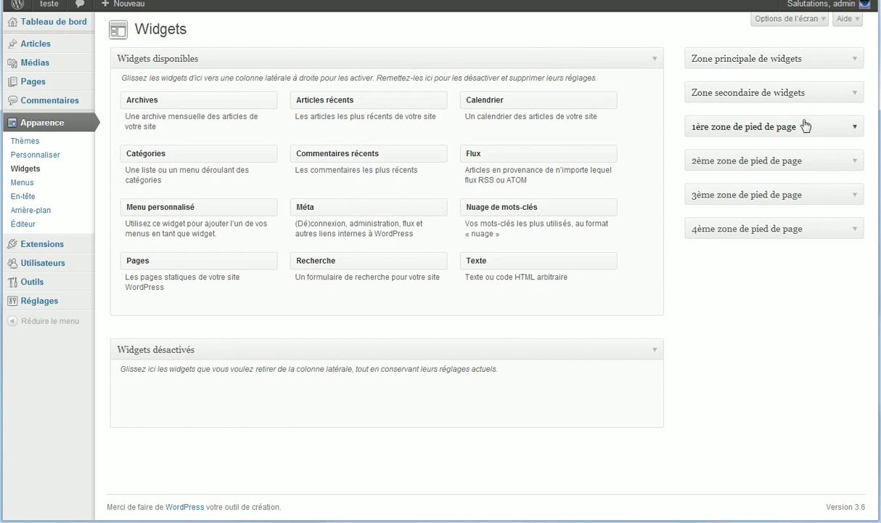
left_click(856, 61)
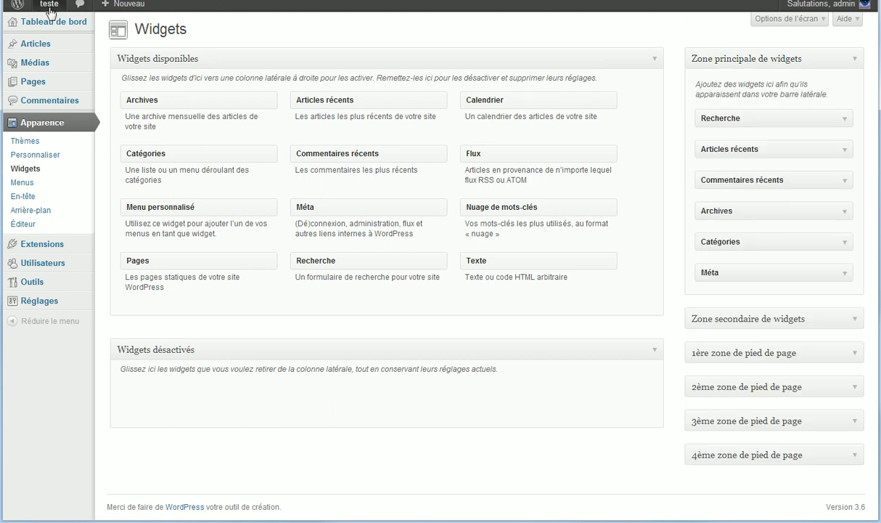
left_click(218, 0)
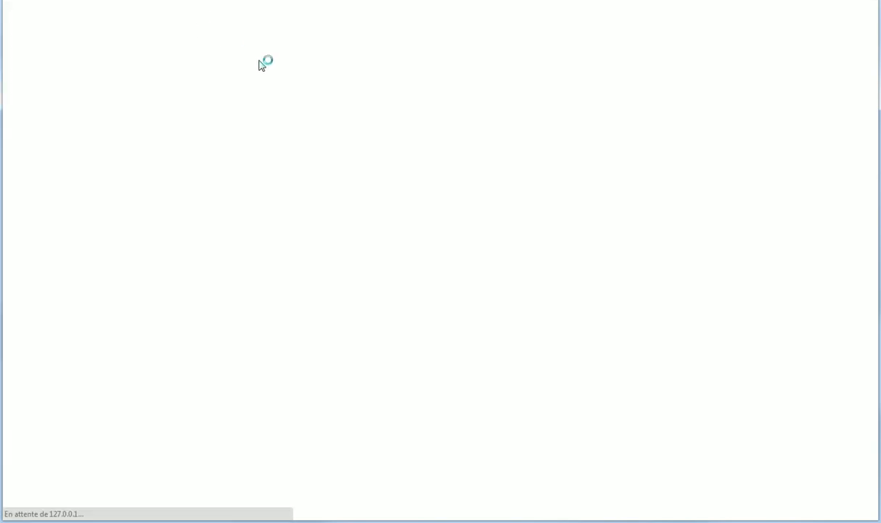
scroll(392, 92, "down", 1)
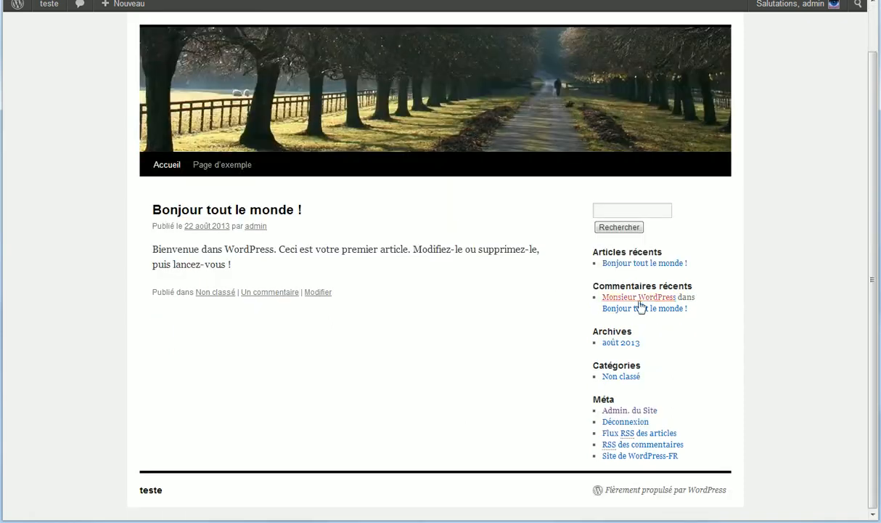
left_click_drag(728, 465, 601, 198)
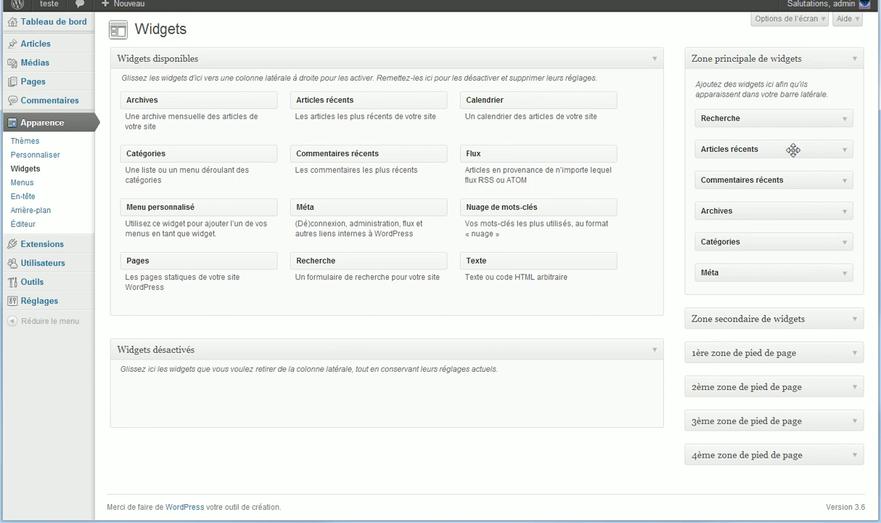
Step: Replace Archives with a fresh copy below Recherche, set to dropdown list, and save
left_click(844, 212)
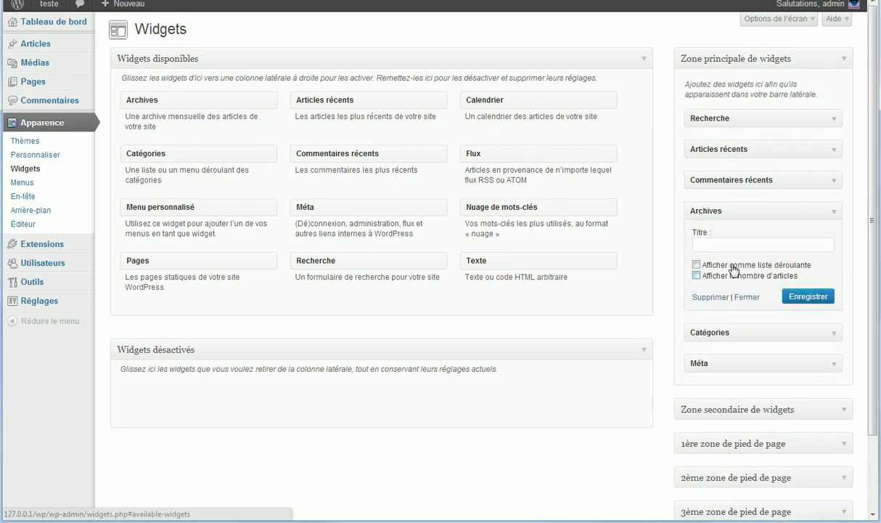
left_click(719, 298)
left_click_drag(169, 101, 763, 145)
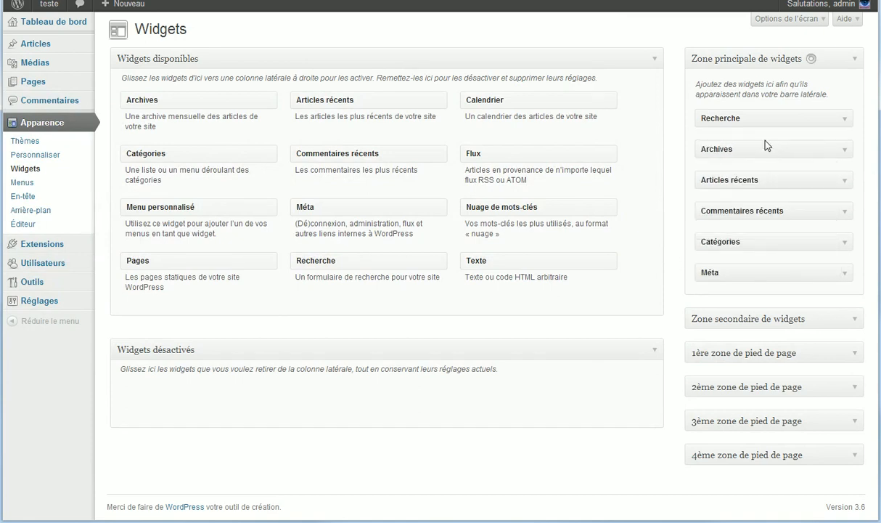
left_click(845, 150)
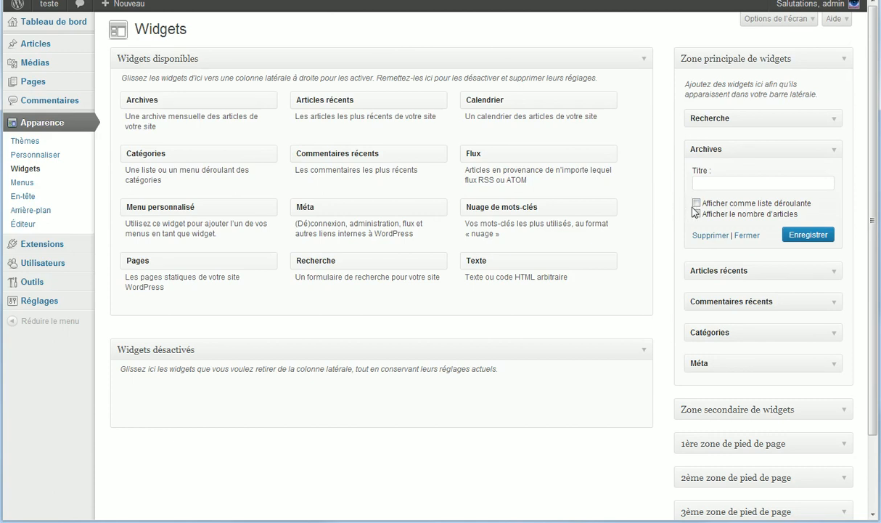
left_click(696, 204)
left_click(809, 236)
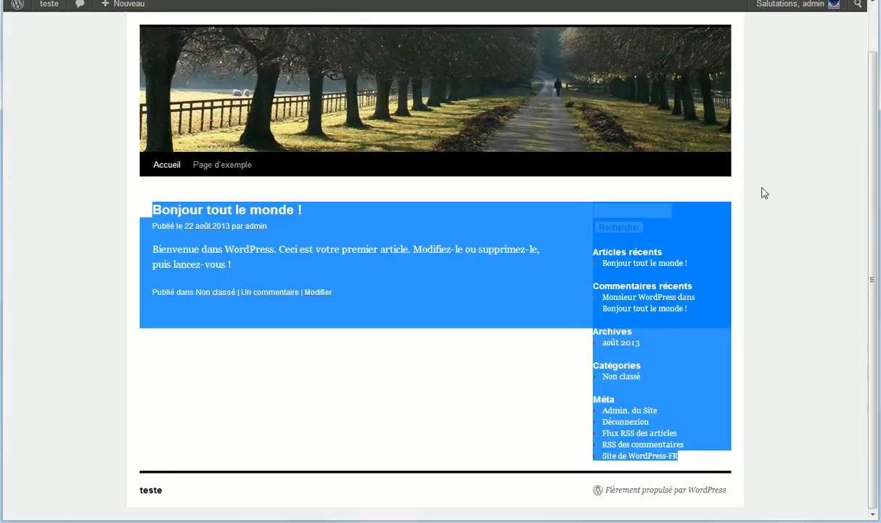
Step: Reload the front page to see the updated sidebar
right_click(723, 183)
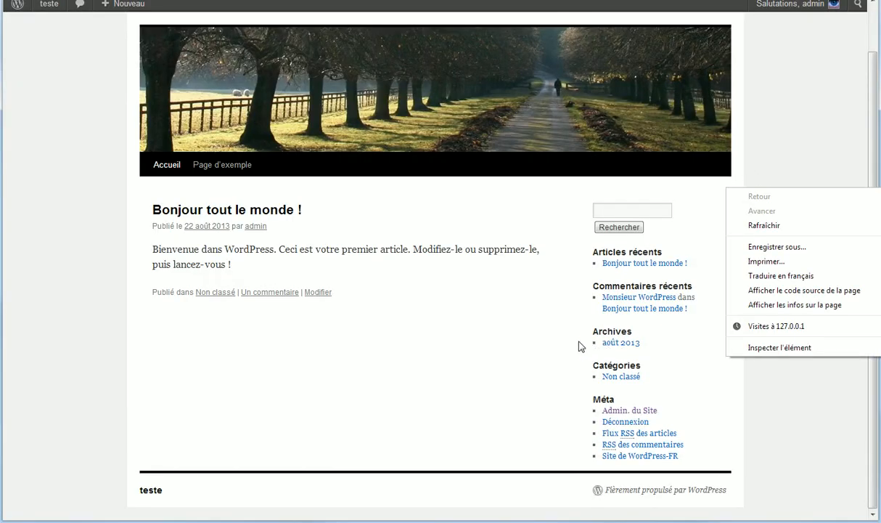
right_click(445, 329)
left_click(491, 363)
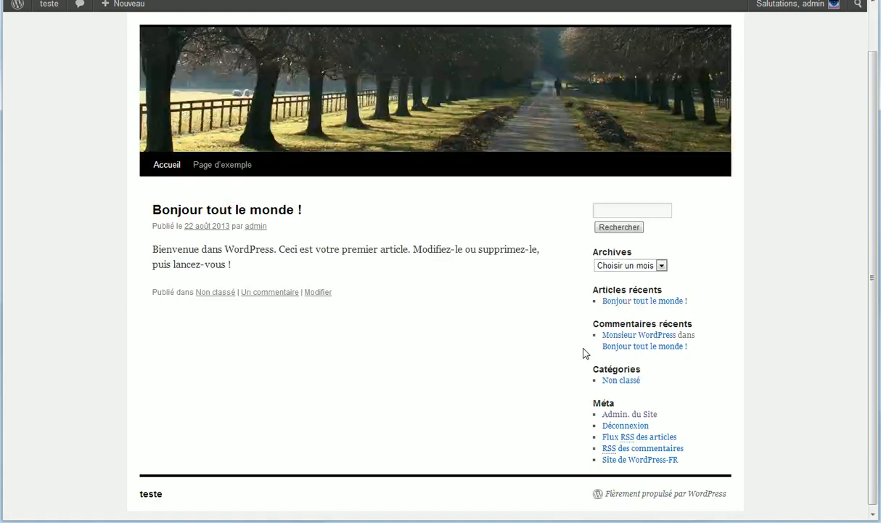
Step: Pick août 2013 from the Archives 'Choisir un mois' dropdown
left_click(661, 265)
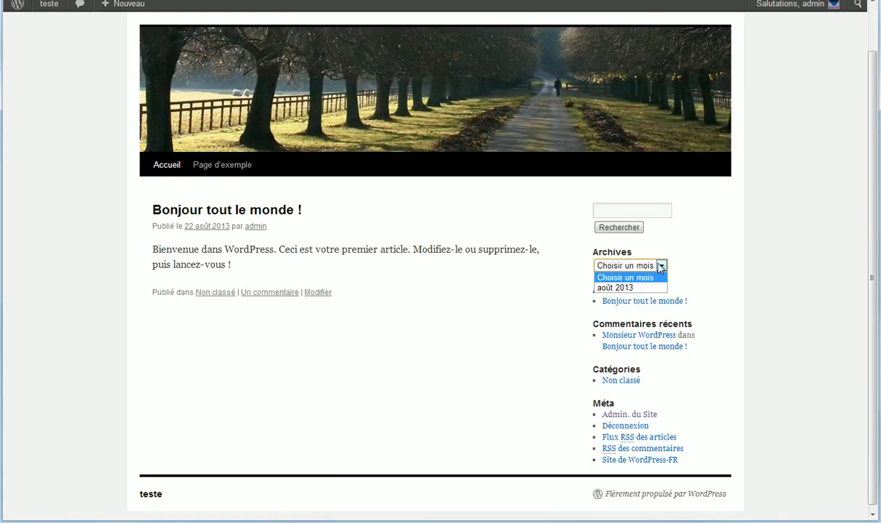
left_click(628, 265)
left_click(629, 264)
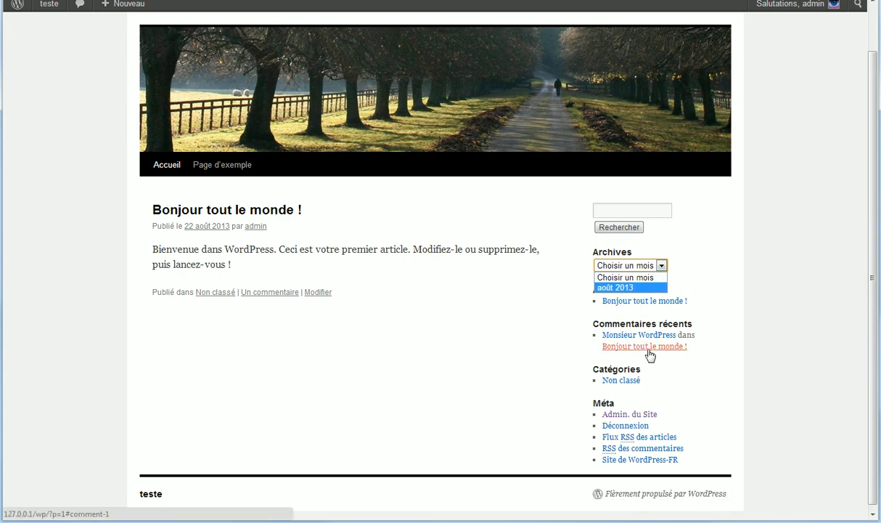
left_click(626, 287)
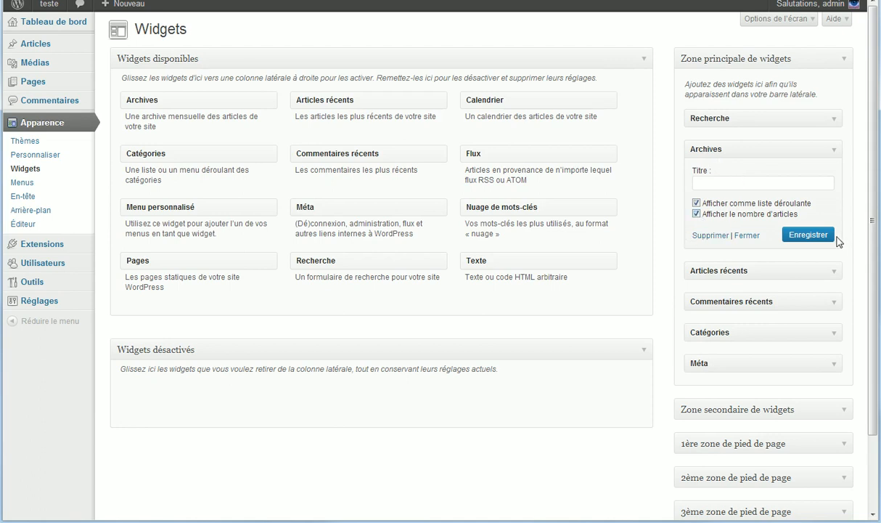
Step: Untick the Archives dropdown option, save, and reload the archive page
left_click(696, 202)
left_click(824, 239)
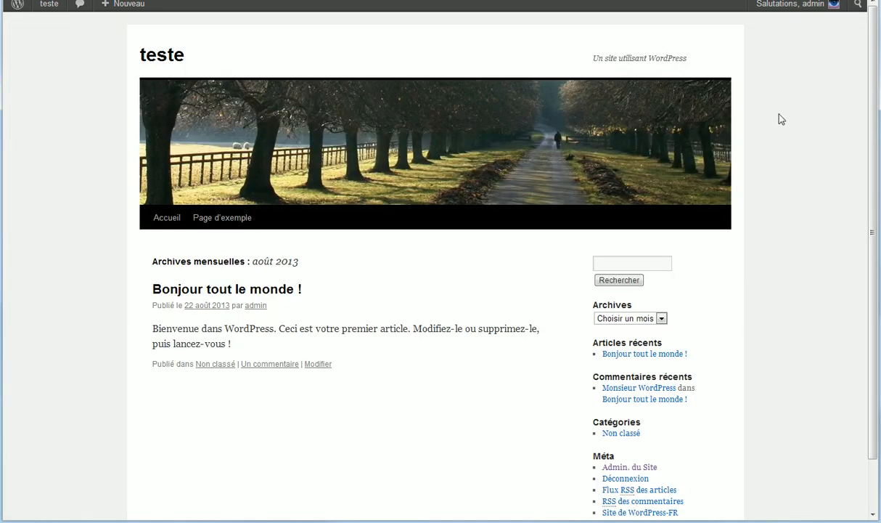
right_click(781, 119)
left_click(759, 149)
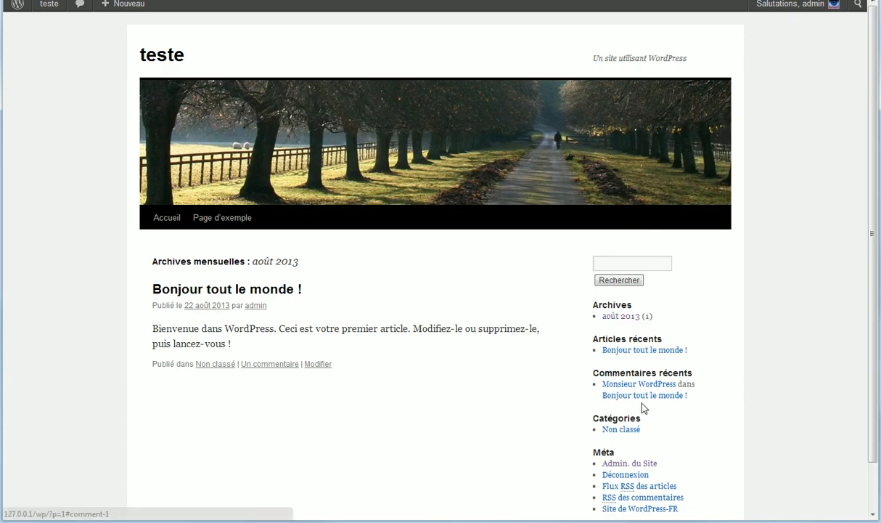
Step: Back in Widgets, inspect Articles récents' post count of 5 and collapse the Archives settings
key("ctrl+Tab")
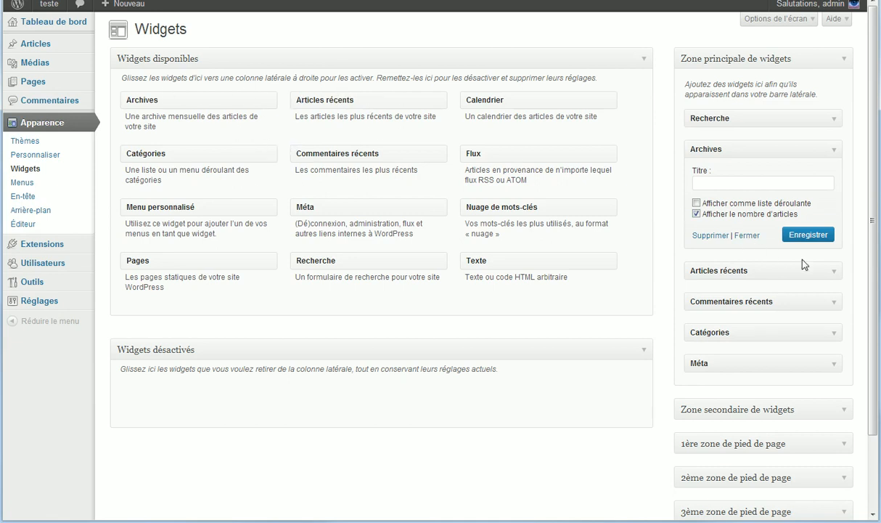
left_click(834, 271)
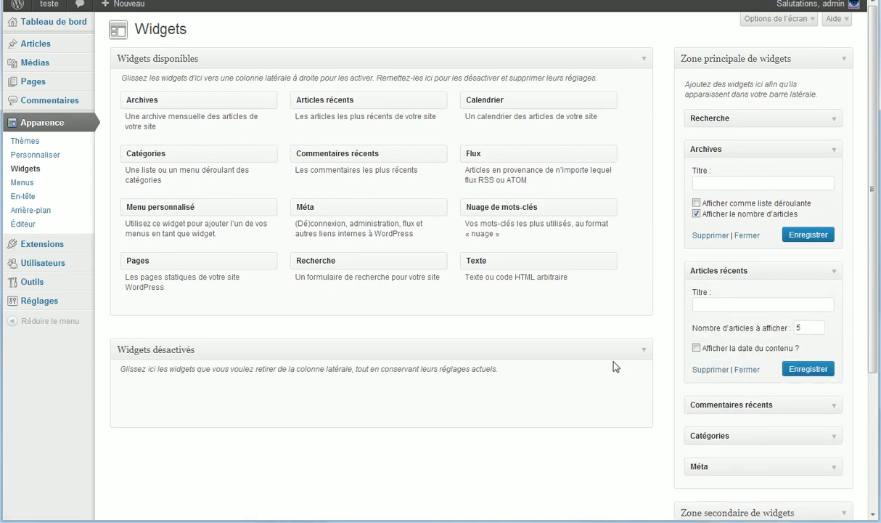
double_click(797, 327)
left_click(759, 182)
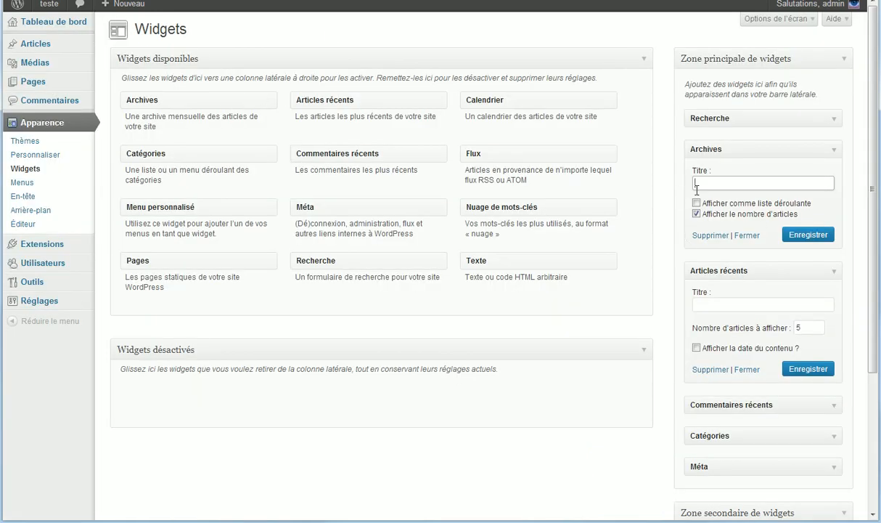
left_click(829, 150)
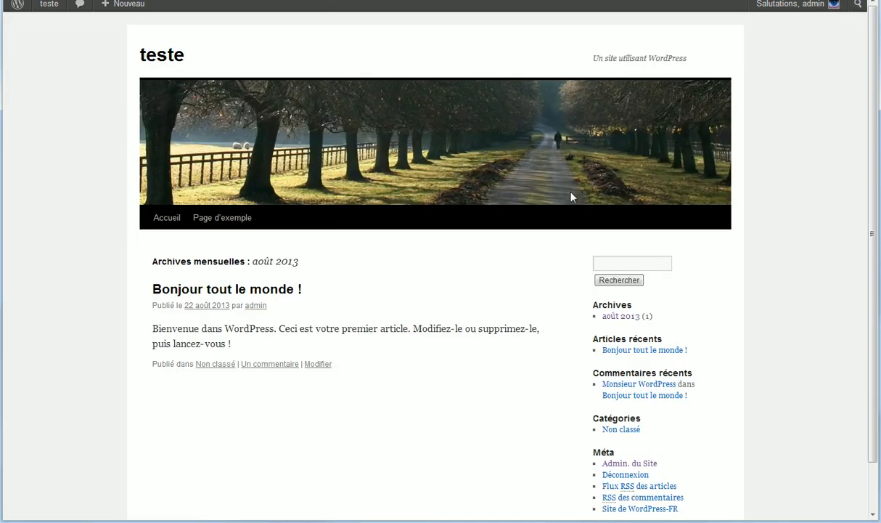
scroll(570, 196, "down", 1)
left_click_drag(148, 238, 358, 227)
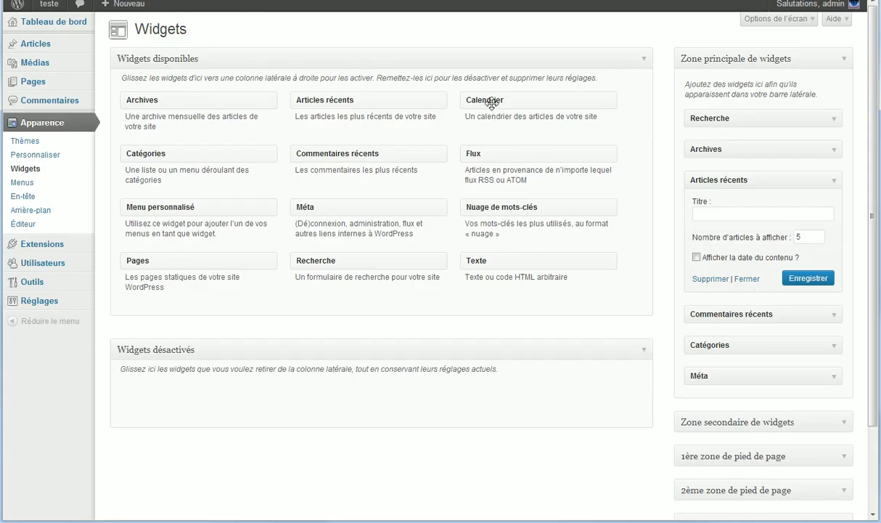
Step: Drop Calendrier below Archives and reload the site to show the août 2013 calendar
left_click_drag(490, 103, 693, 168)
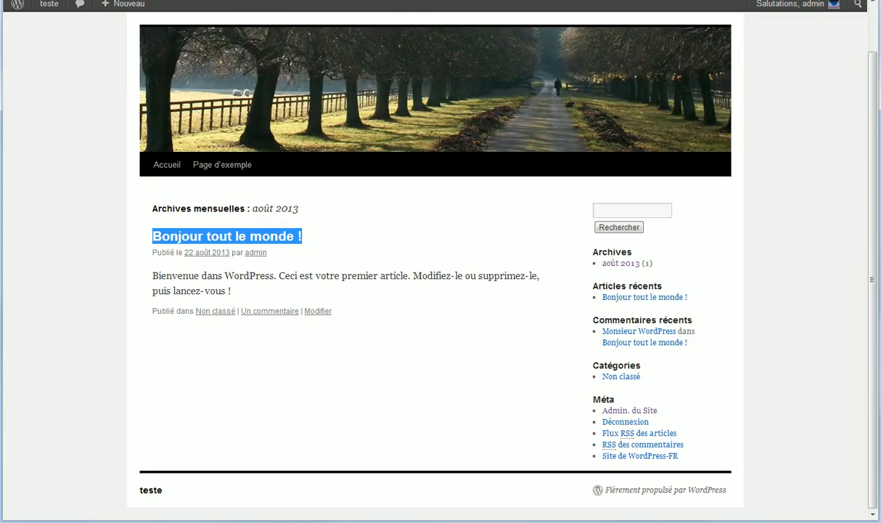
right_click(727, 186)
left_click(830, 221)
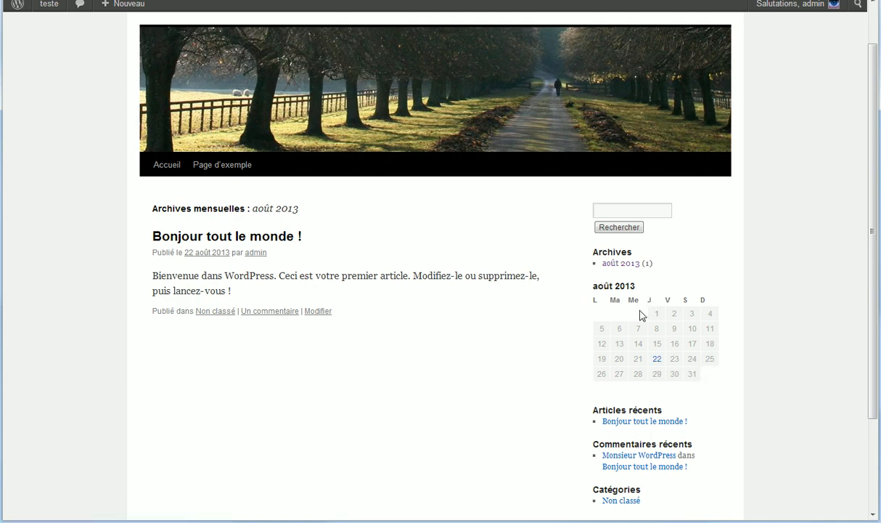
Step: Open the day 22 archive from the sidebar calendar
left_click(658, 360)
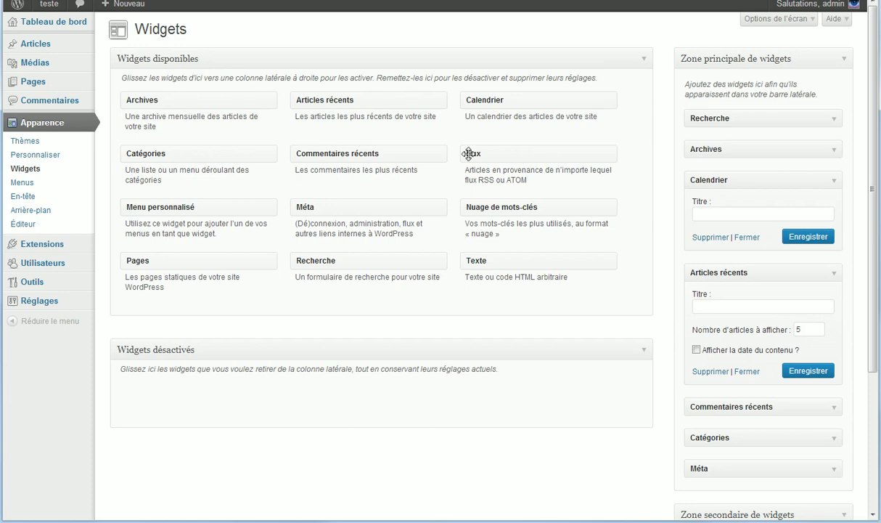
Step: Toggle the Catégories widget's dropdown option on and back off
left_click(828, 438)
scroll(622, 252, "down", 3)
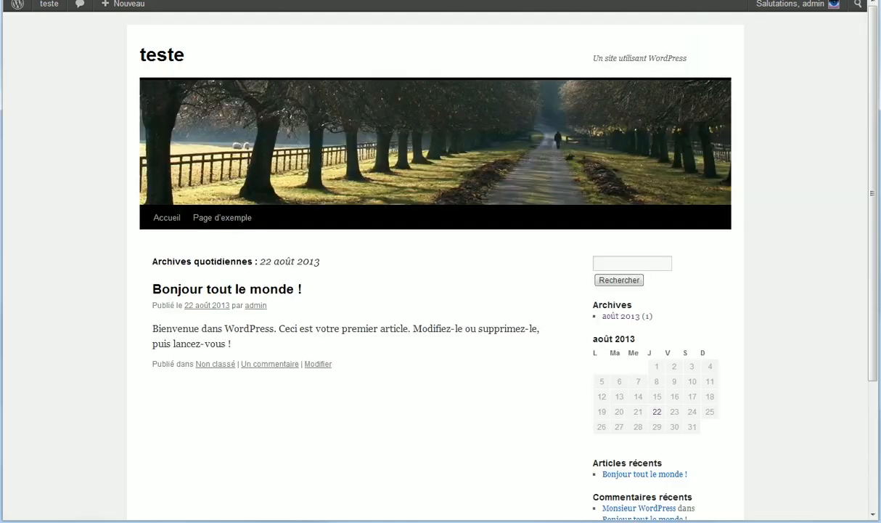
scroll(255, 114, "down", 3)
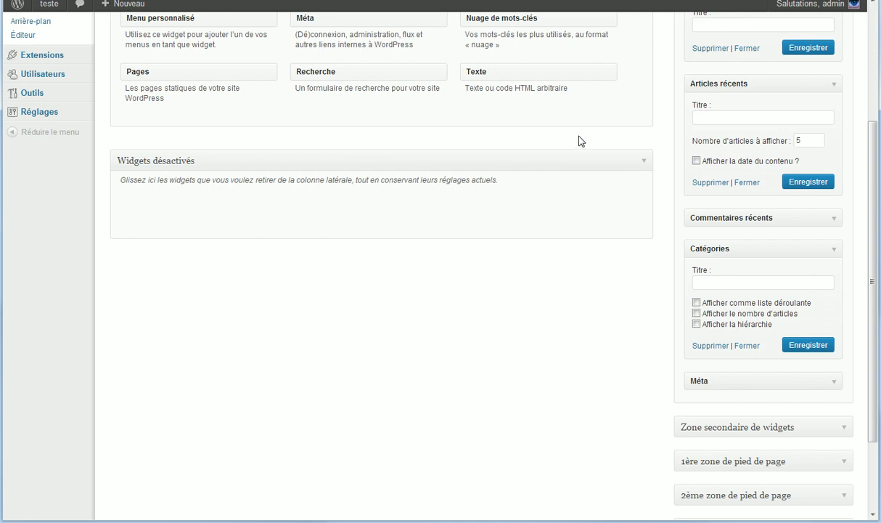
scroll(608, 165, "up", 3)
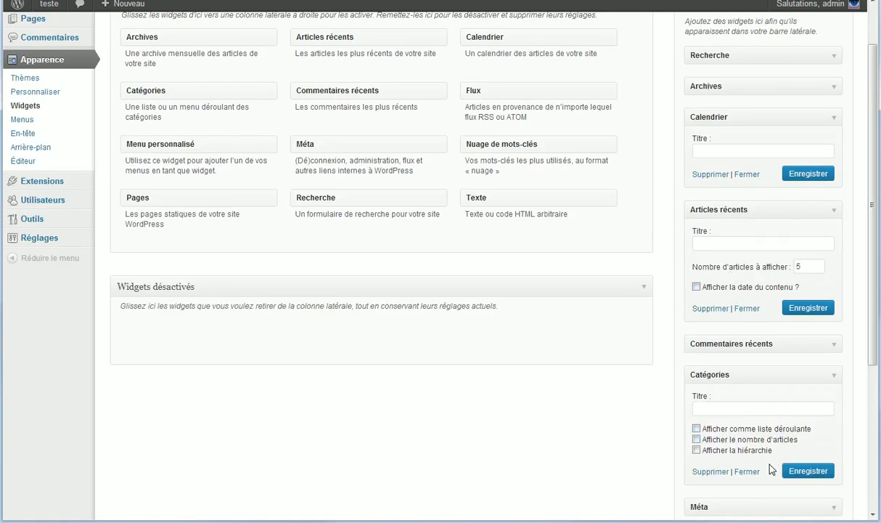
left_click(696, 429)
left_click(696, 430)
Step: Abandon adding Commentaires récents and switch to the public site's daily archive
scroll(440, 293, "up", 2)
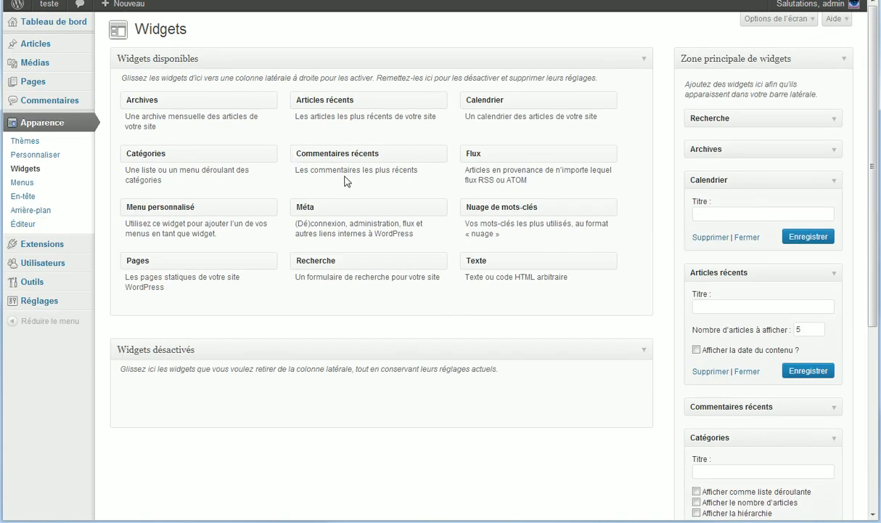
left_click_drag(358, 153, 199, 133)
left_click(834, 407)
scroll(591, 254, "down", 3)
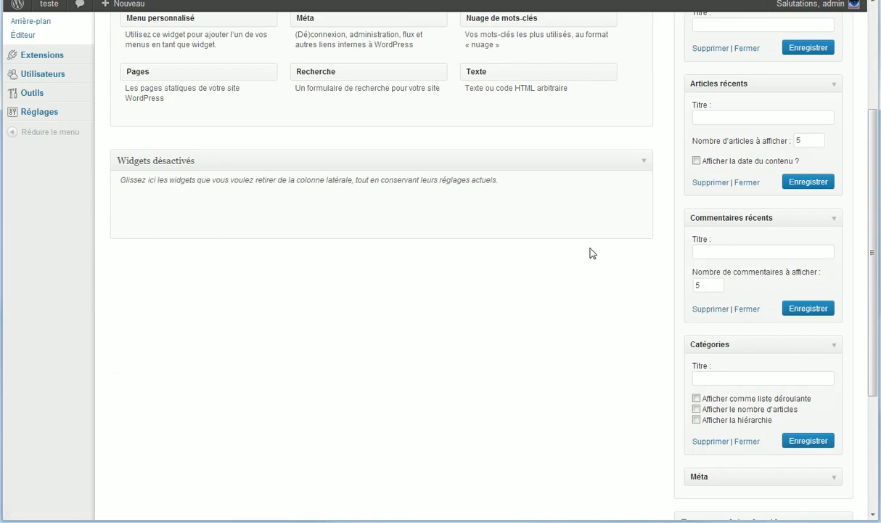
left_click(422, 1)
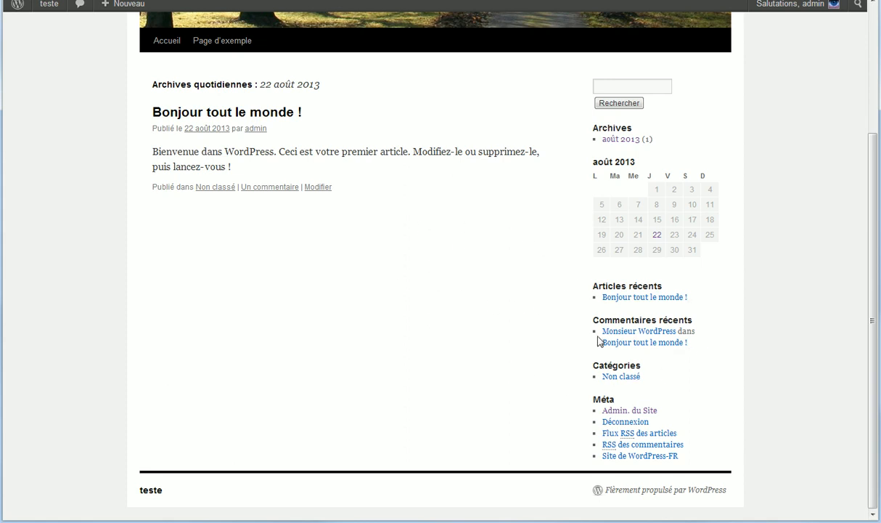
Step: Open the 'Un commentaire' link on Bonjour tout le monde ! and focus the Commentaire box
left_click_drag(599, 338, 679, 331)
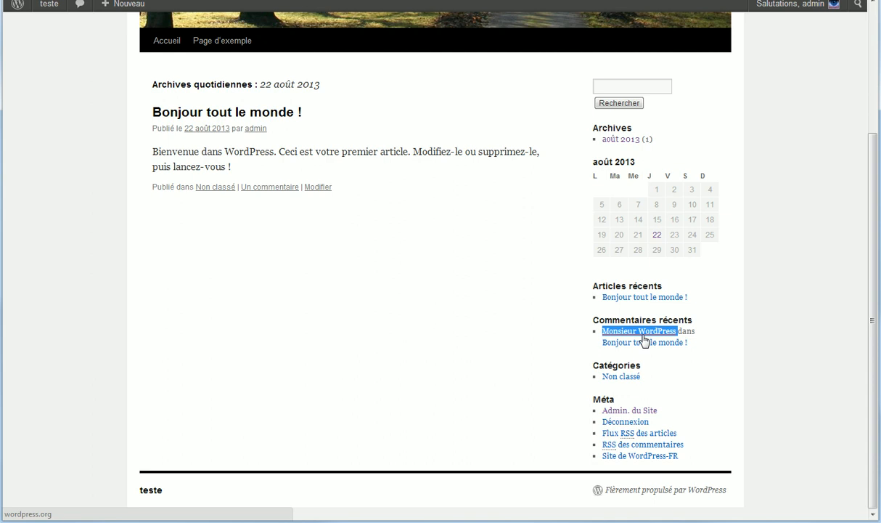
left_click(721, 343)
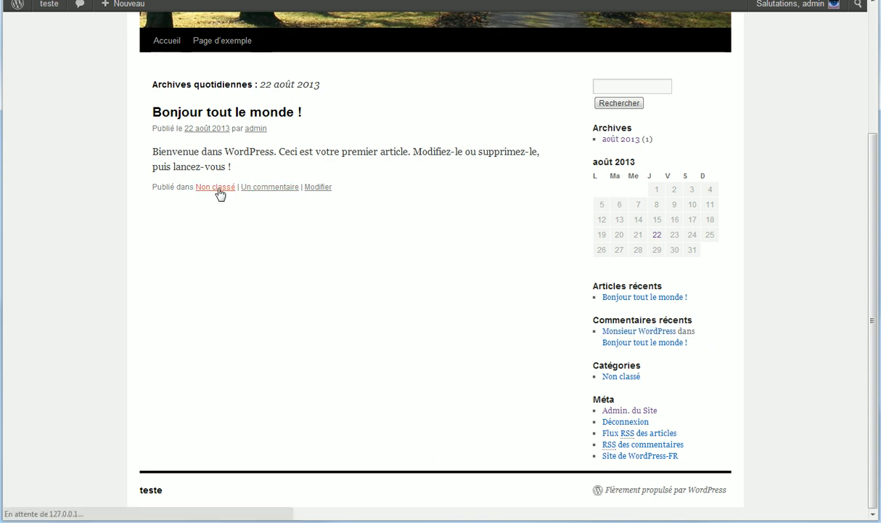
left_click(263, 196)
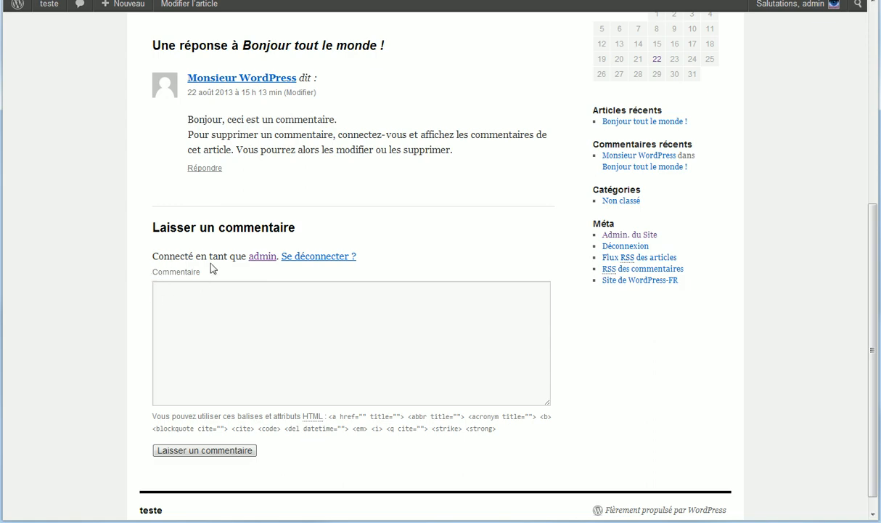
scroll(211, 266, "up", 3)
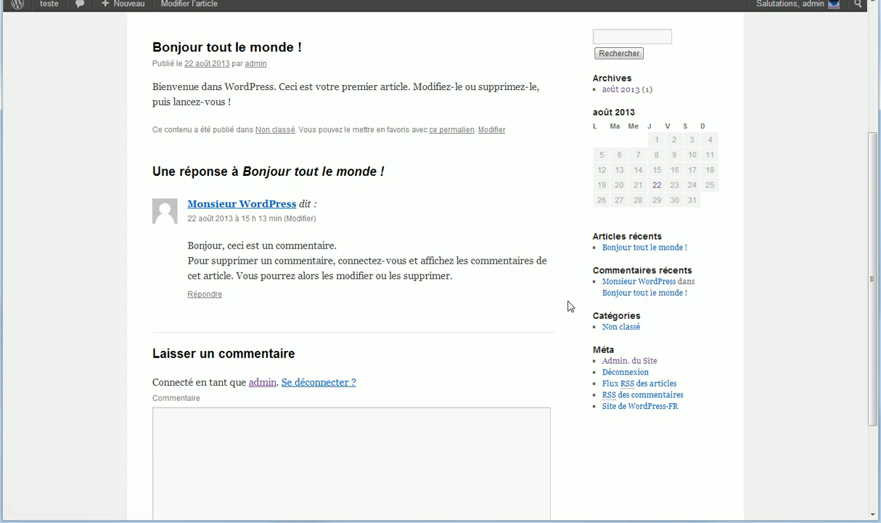
scroll(285, 411, "down", 3)
left_click(253, 286)
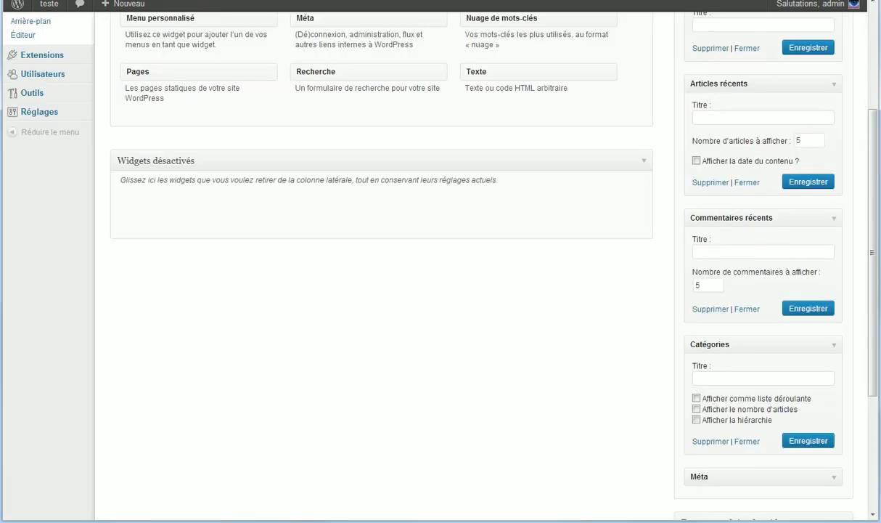
Step: Collapse the Calendrier, Articles récents, Commentaires récents and Catégories widgets
scroll(300, 69, "up", 5)
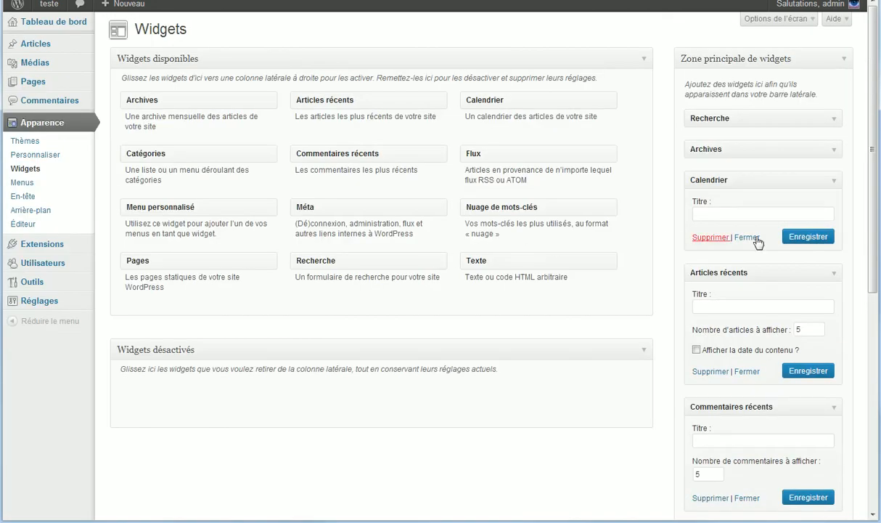
left_click(830, 179)
left_click(833, 210)
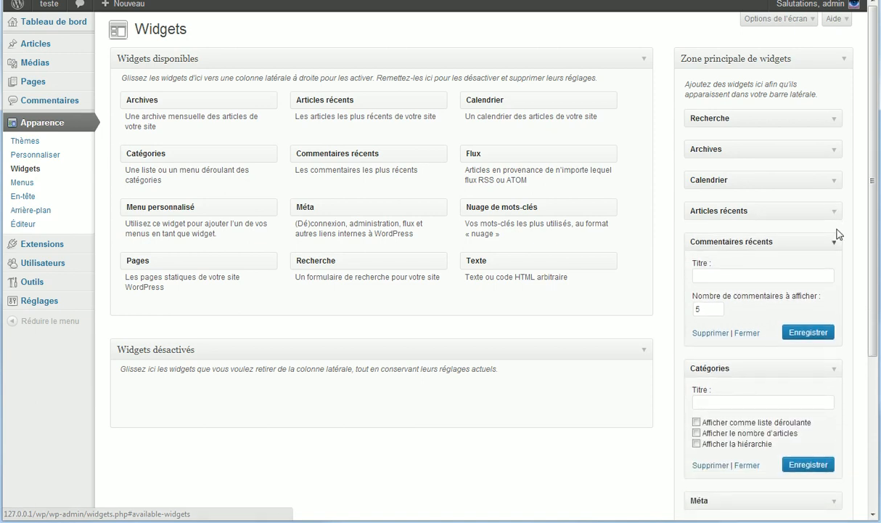
left_click(836, 242)
left_click(835, 275)
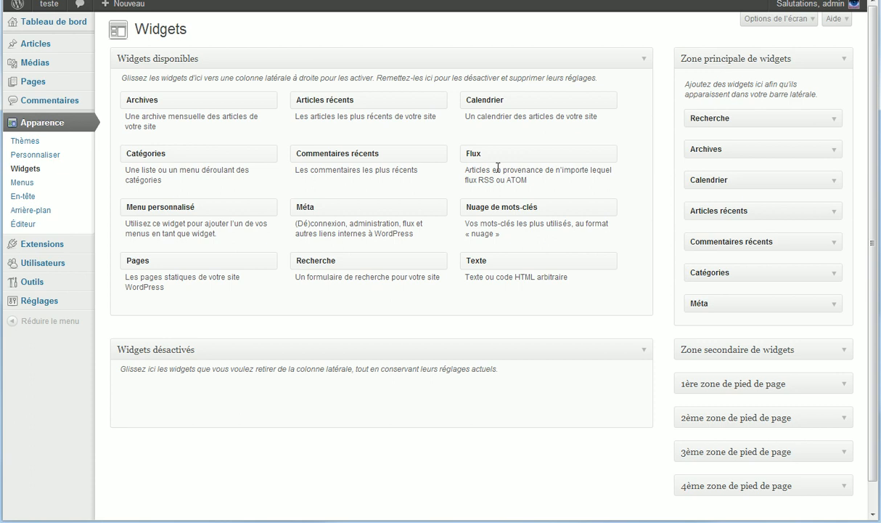
Step: Drag Flux from Widgets disponibles into the Zone principale between Catégories and Méta
left_click_drag(491, 154, 716, 305)
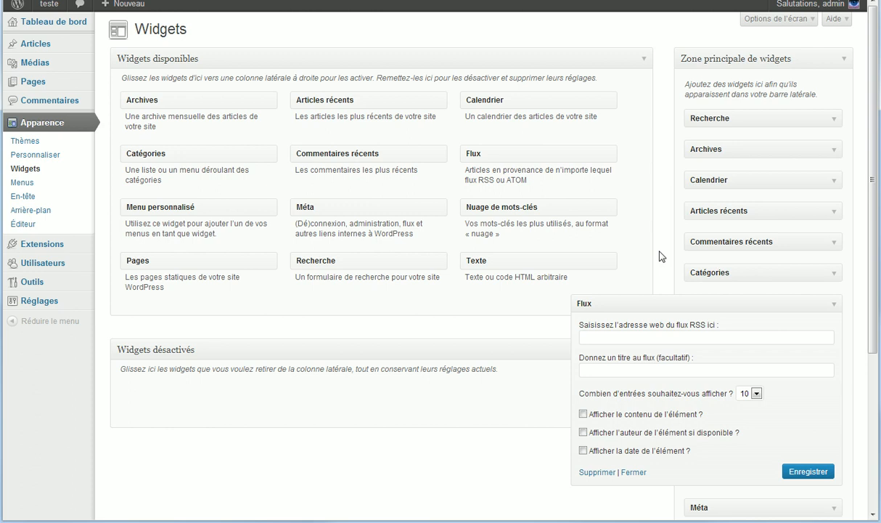
Step: Leave the Flux feed URL blank and entries at 10, then collapse the widget
left_click(637, 338)
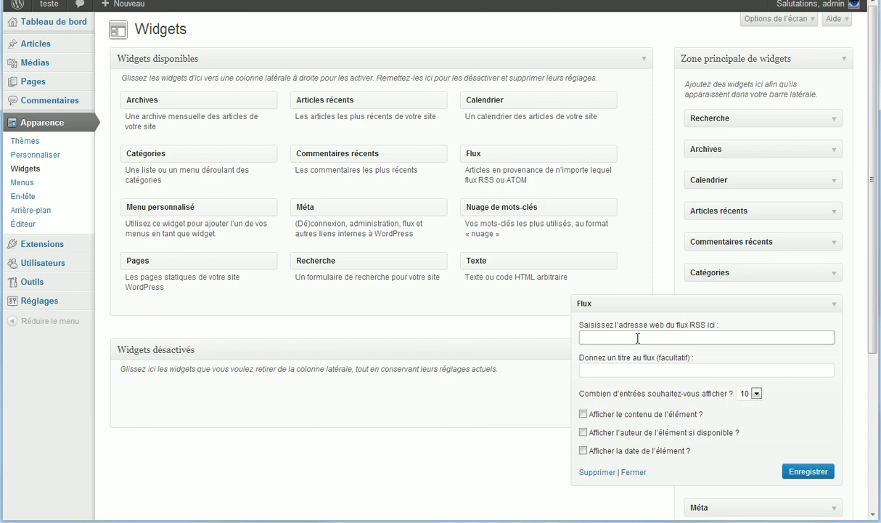
left_click(755, 392)
left_click(746, 394)
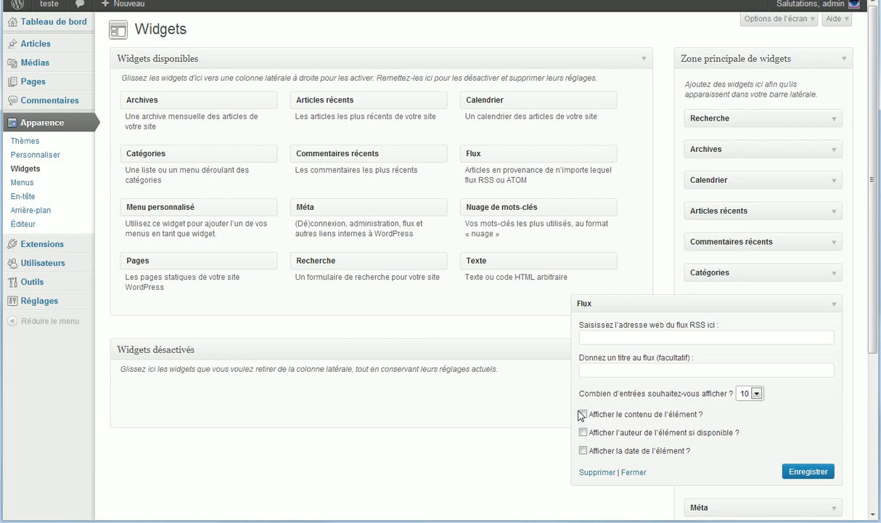
left_click(834, 304)
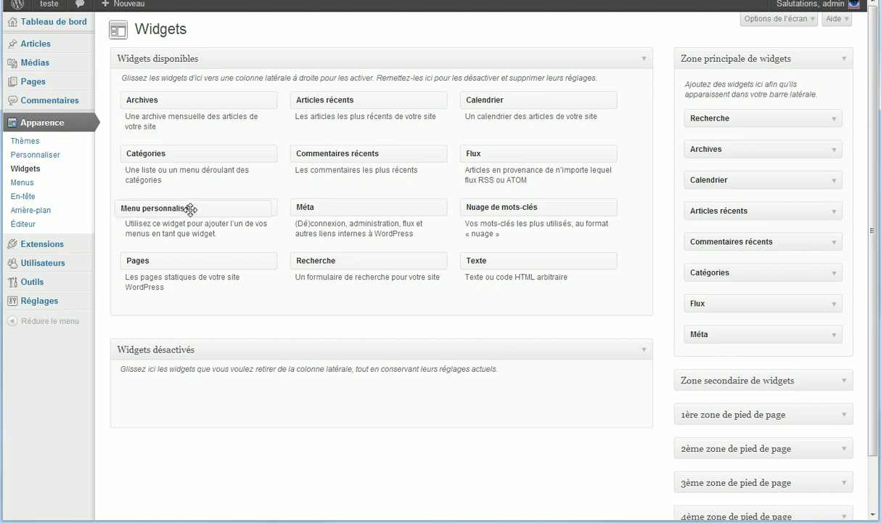
Step: Add the Menu personnalisé widget to the main area and create a new menu named 'test'
left_click_drag(186, 213, 783, 355)
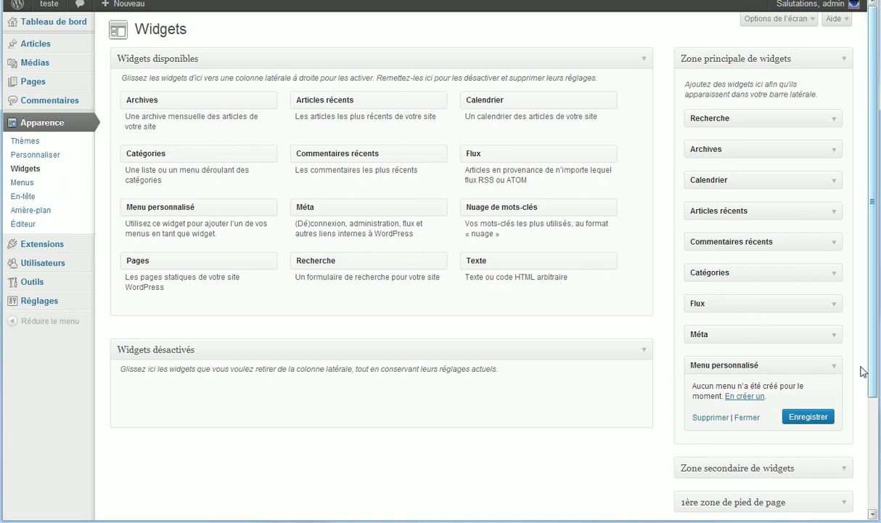
left_click(32, 181)
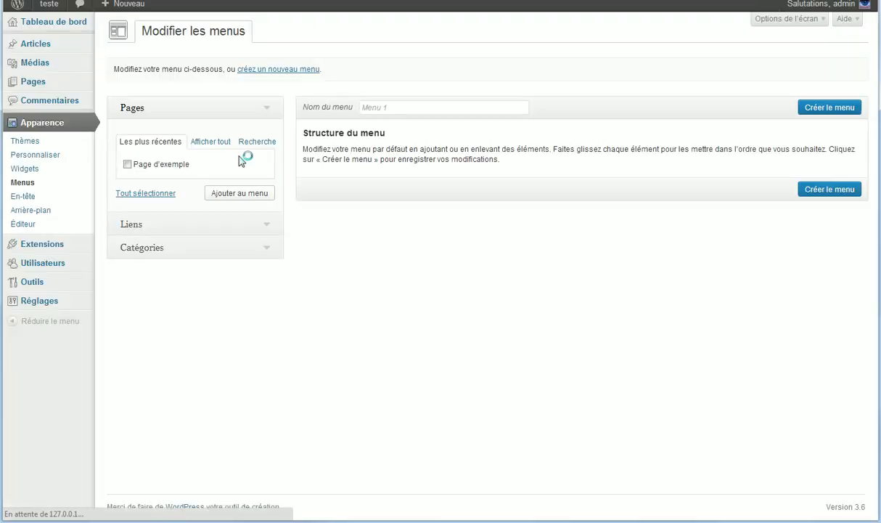
left_click(270, 70)
type("test")
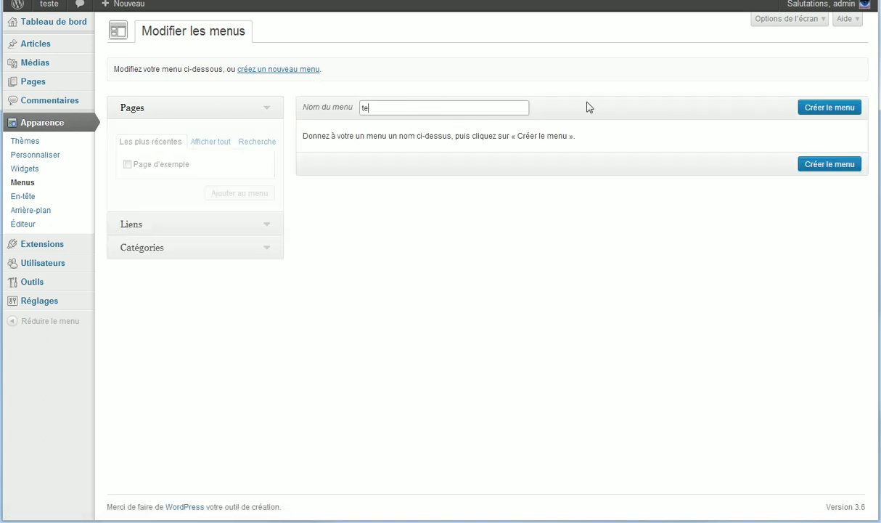
left_click(807, 107)
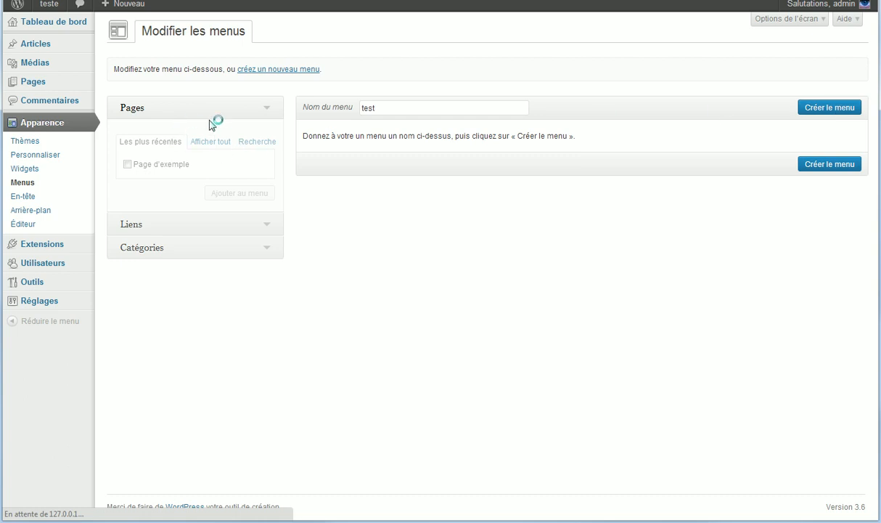
Step: Back on Widgets, check Menu personnalisé's menu choices, then expand the Méta widget
left_click(37, 169)
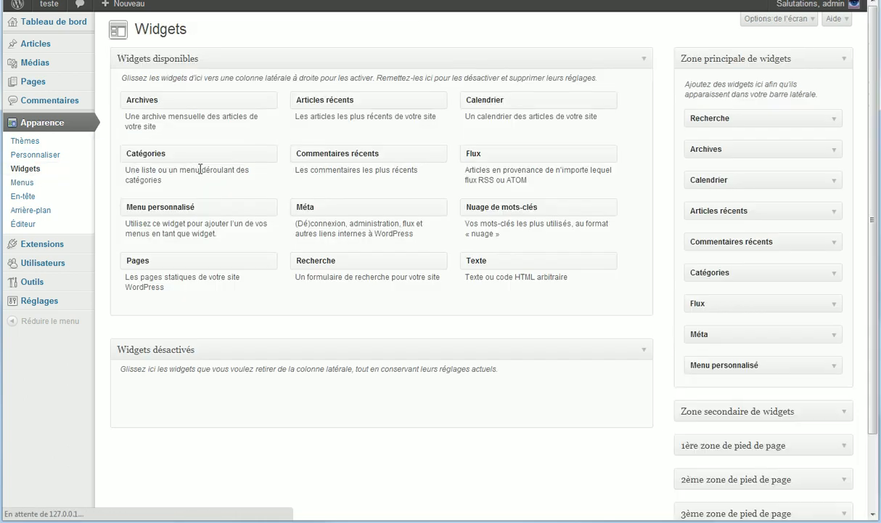
left_click(834, 305)
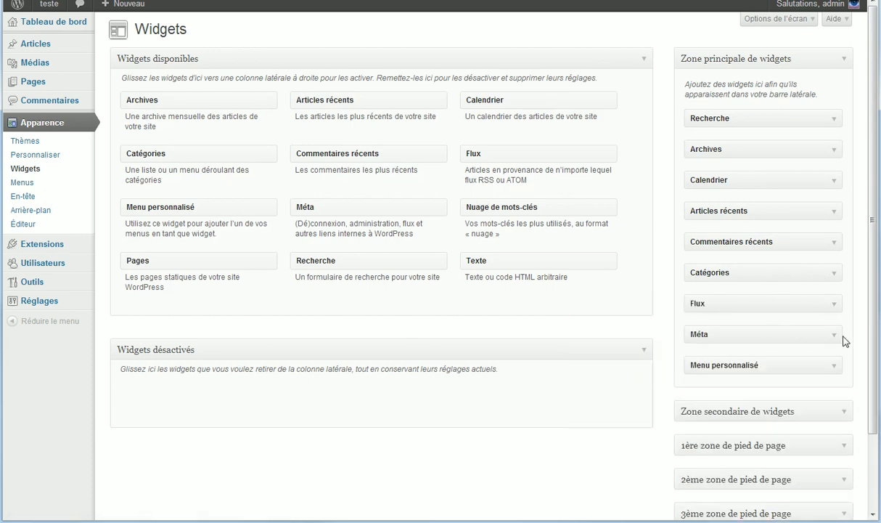
left_click(834, 365)
scroll(743, 337, "down", 2)
left_click(796, 359)
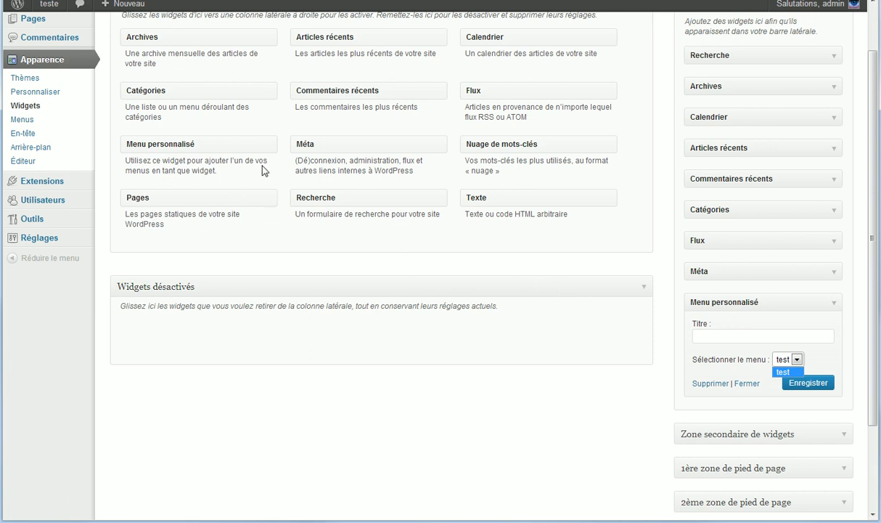
left_click_drag(346, 140, 386, 150)
left_click(834, 273)
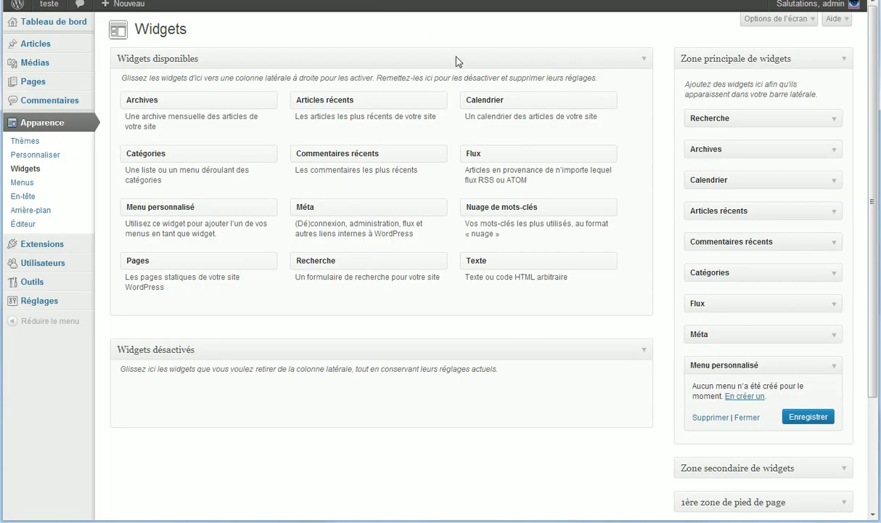
Step: Log out, visit the site's front page, and open the login page via Connexion
left_click(826, 332)
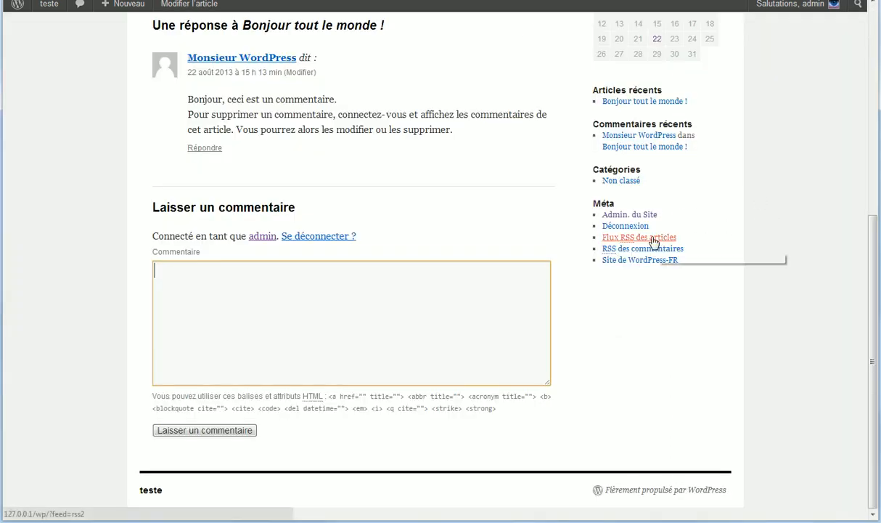
left_click(632, 227)
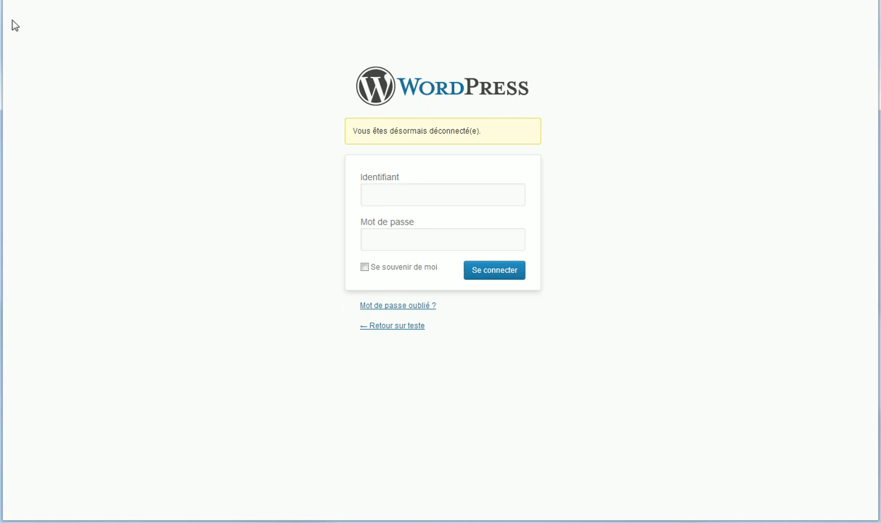
left_click(386, 326)
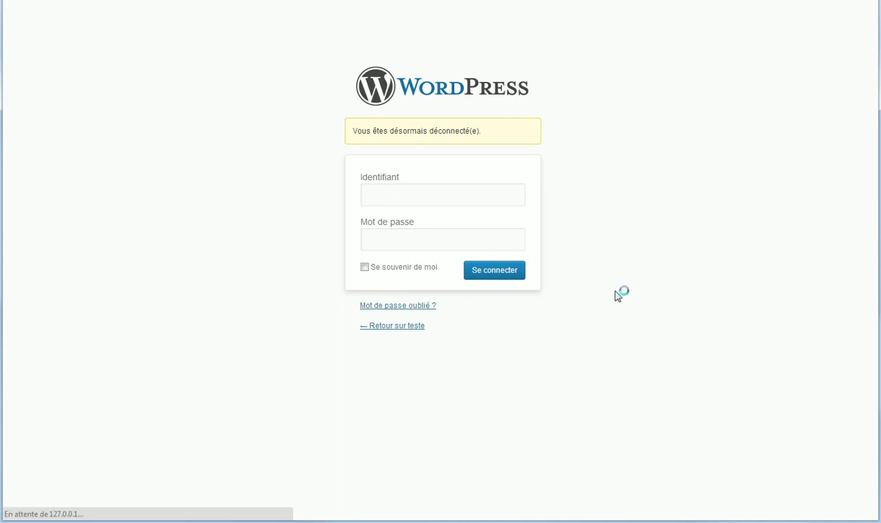
scroll(660, 373, "down", 3)
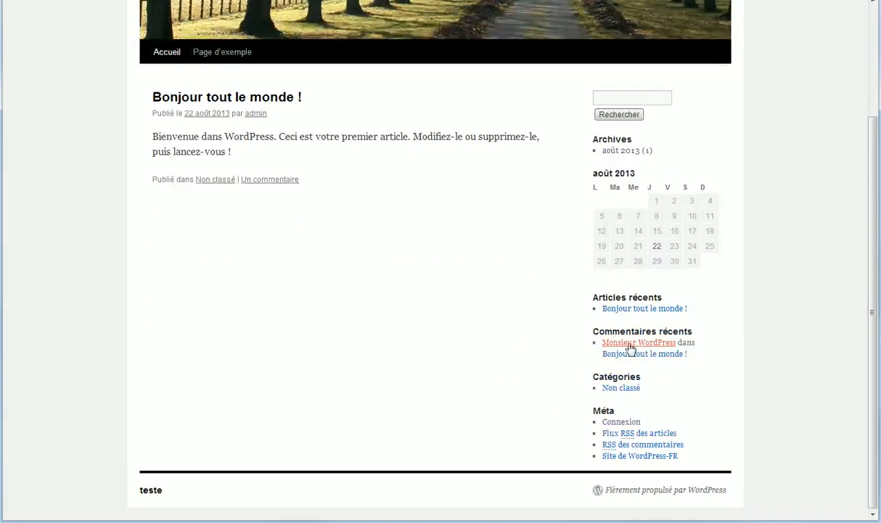
left_click(632, 423)
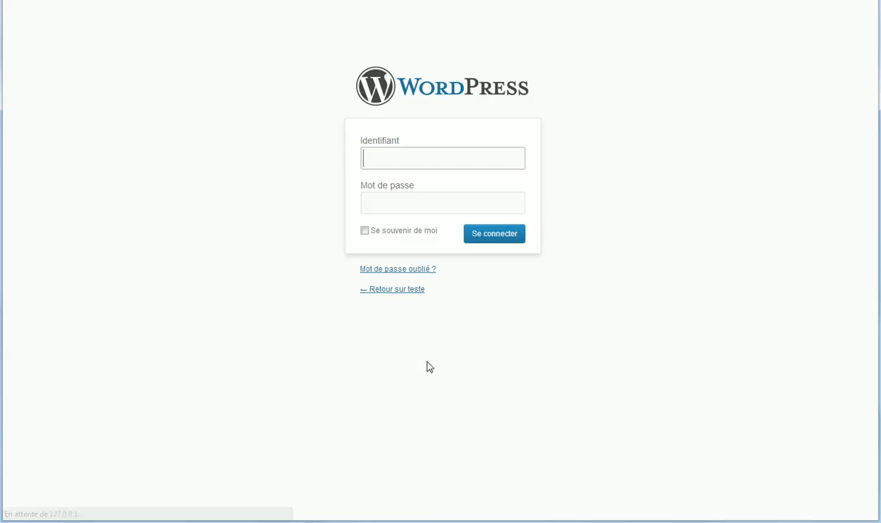
Step: Log in to the administration area with the site's username and password
left_click(425, 154)
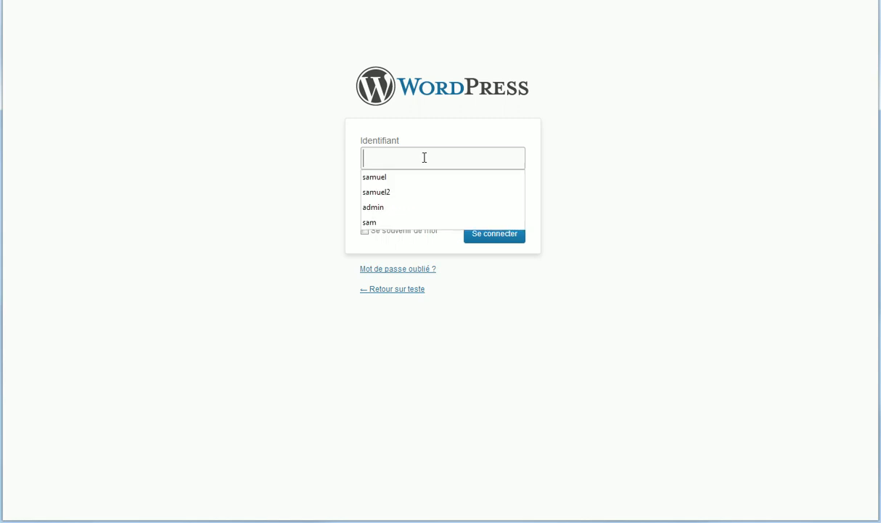
type("admin")
key("Tab")
type("ad")
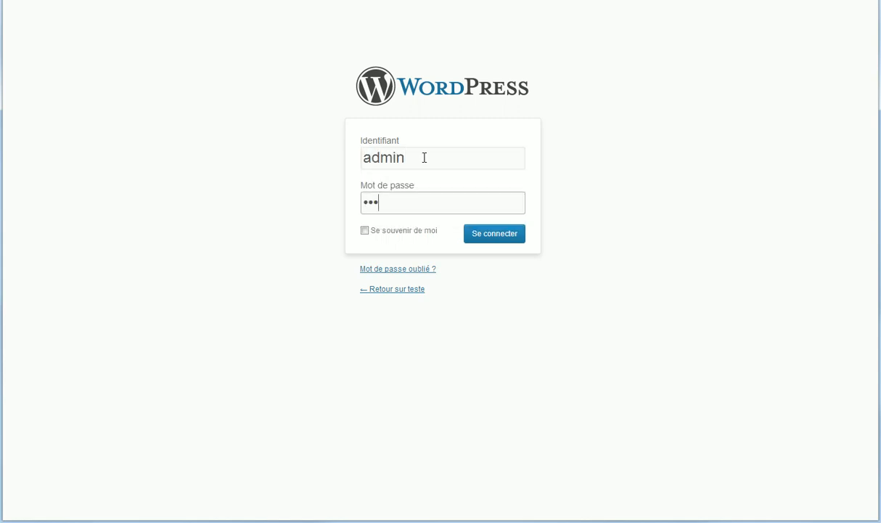
type("min")
left_click(506, 236)
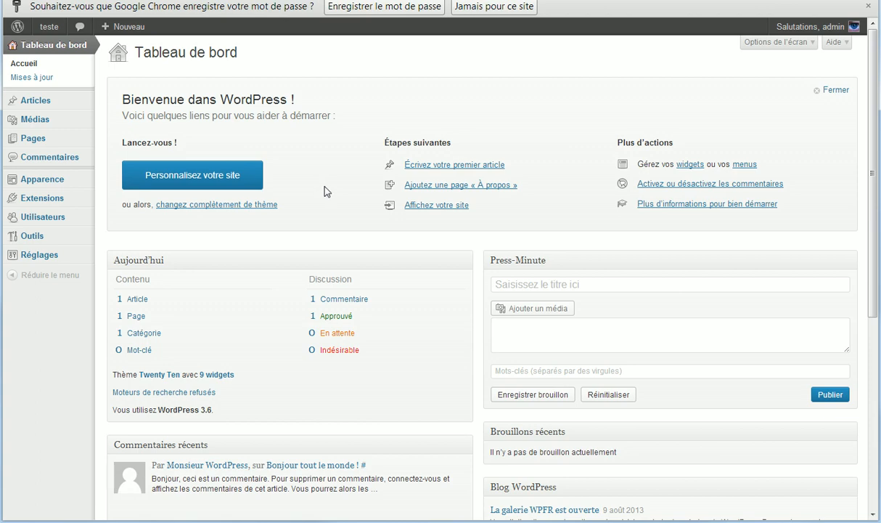
Step: Open the Widgets page from the Apparence menu
scroll(363, 218, "down", 3)
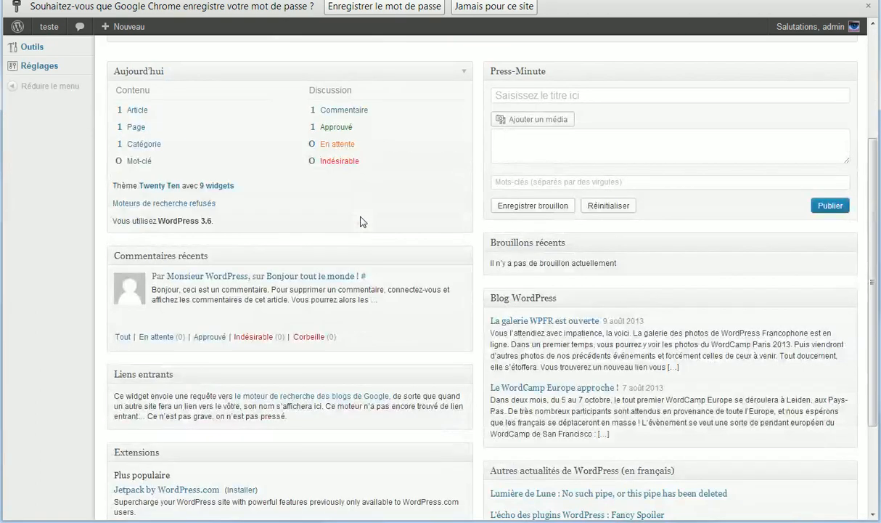
scroll(362, 220, "up", 3)
mouse_move(65, 217)
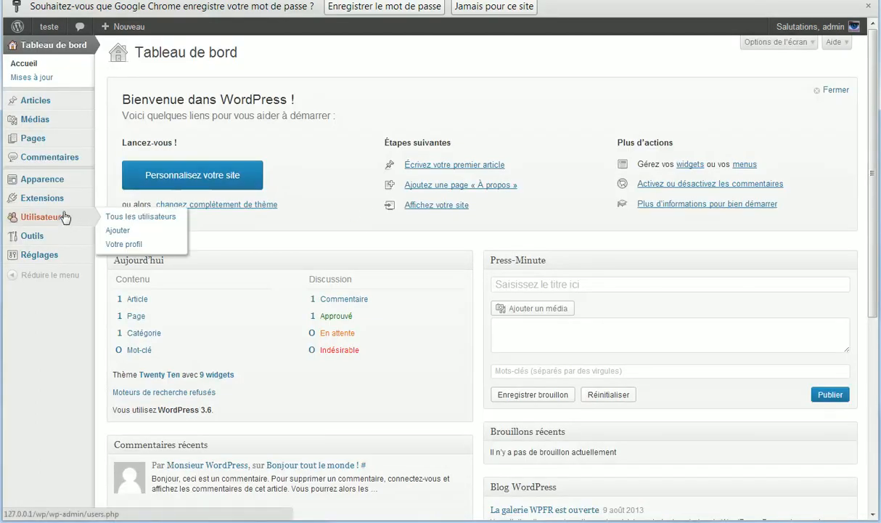
mouse_move(60, 240)
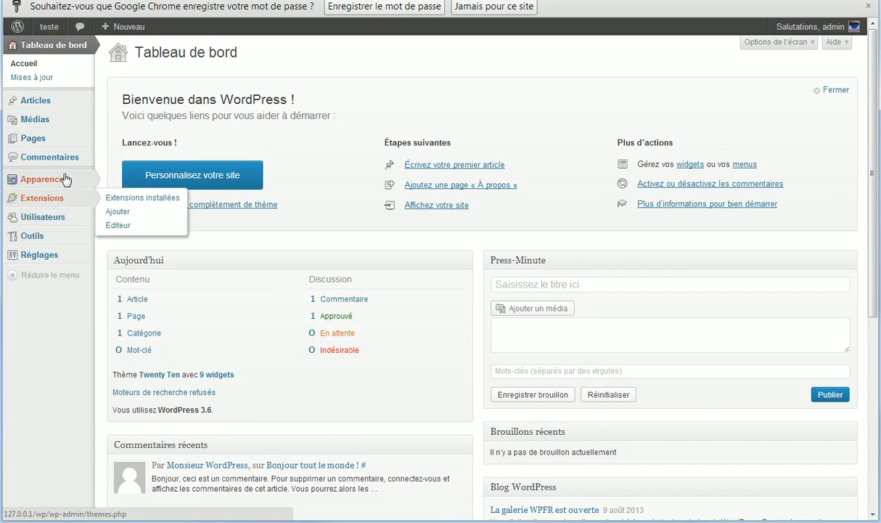
mouse_move(65, 178)
left_click(129, 209)
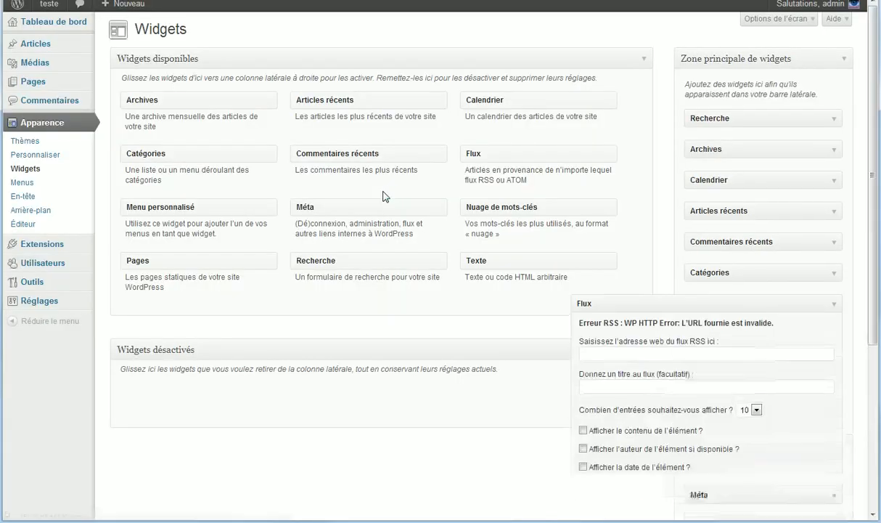
Step: Place Nuage de mots-clés below Commentaires récents with Mots-clés taxonomy, then drag in Pages above it
left_click(837, 310)
left_click(795, 334)
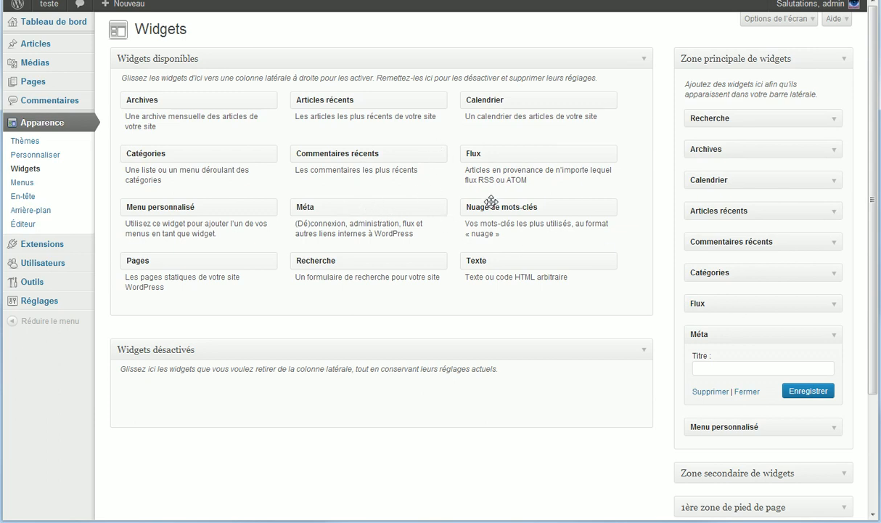
left_click_drag(464, 203, 789, 273)
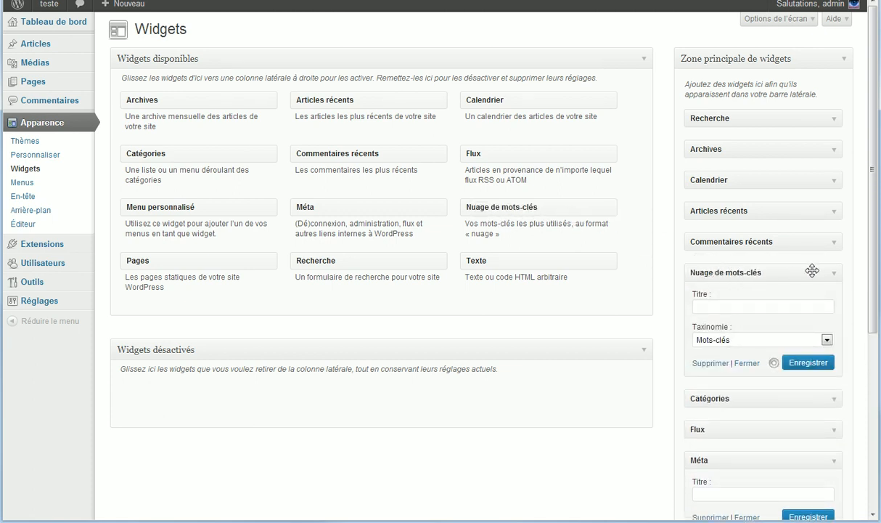
left_click(826, 339)
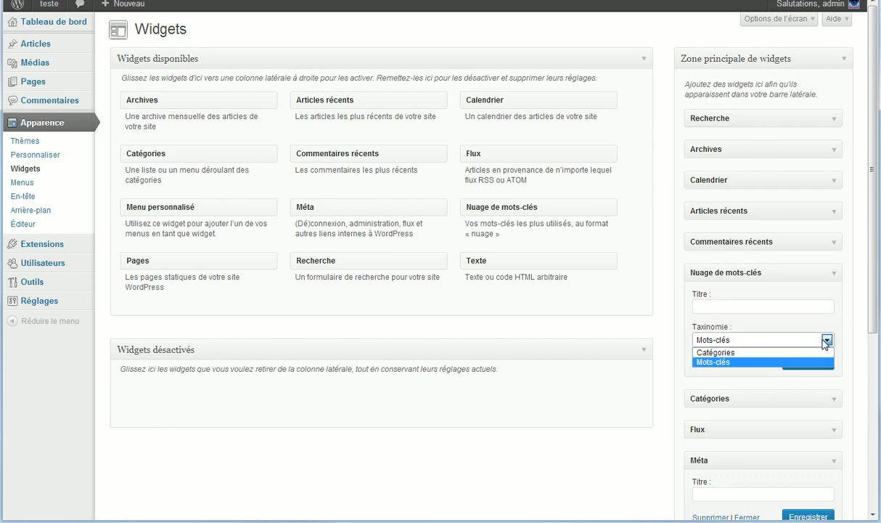
left_click(747, 306)
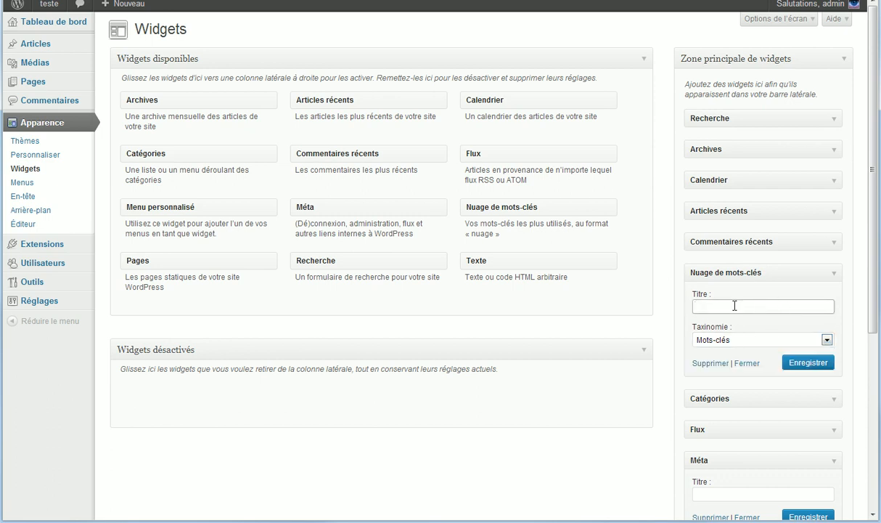
left_click(748, 341)
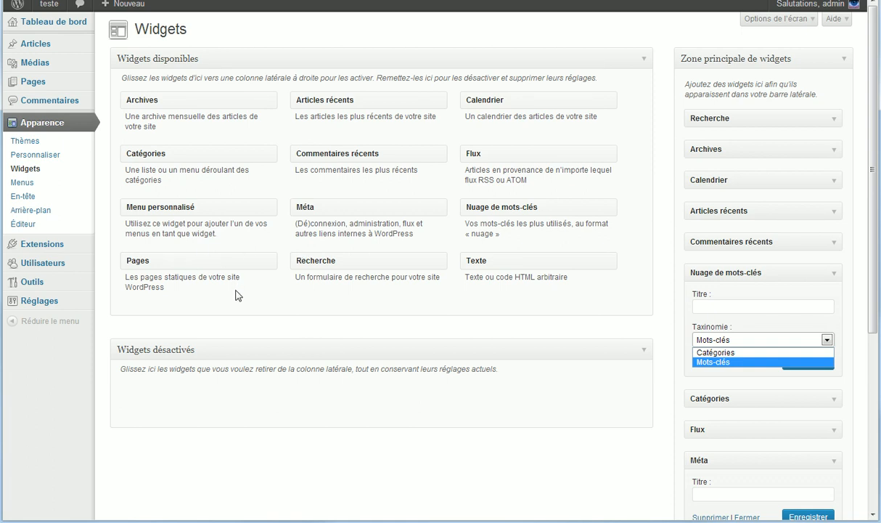
left_click_drag(181, 256, 739, 257)
Step: Drop the Pages widget into the main sidebar, sorted by Titre de la page
left_click(769, 341)
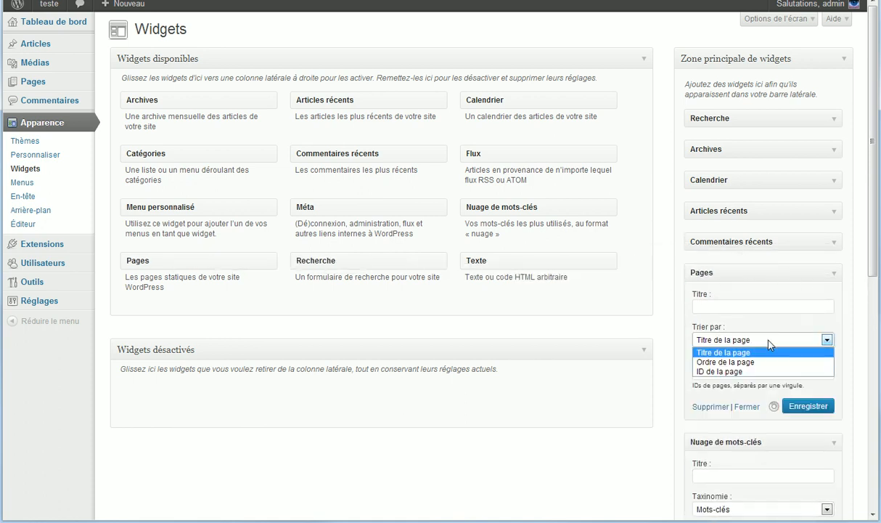
left_click(769, 340)
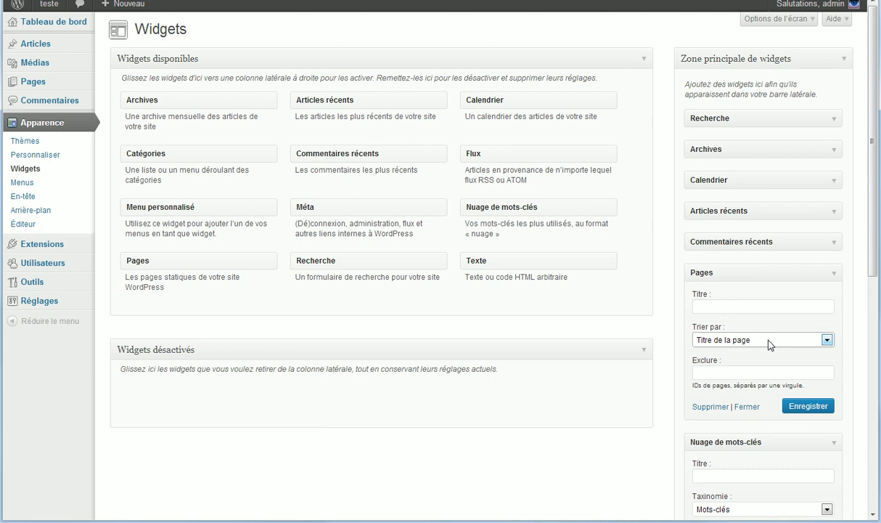
left_click(769, 343)
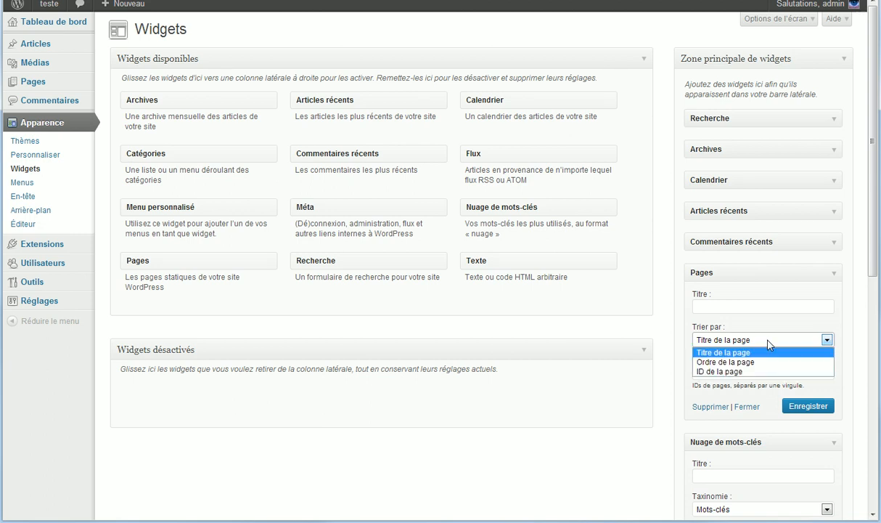
left_click(769, 343)
left_click(769, 343)
Step: Review the Pages widget's sort order and Exclure field, then open Toutes les pages
mouse_move(45, 85)
left_click(824, 274)
left_click(780, 272)
left_click(792, 339)
left_click(743, 385)
left_click(734, 374)
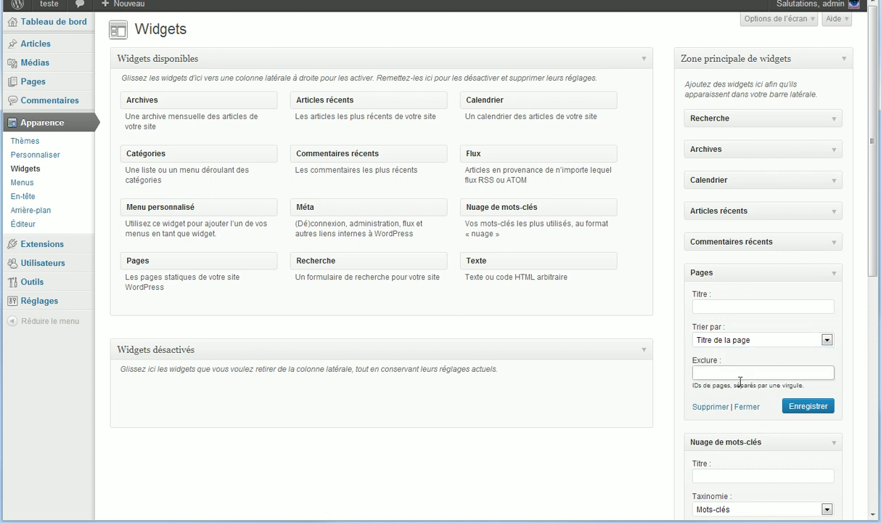
left_click(48, 88)
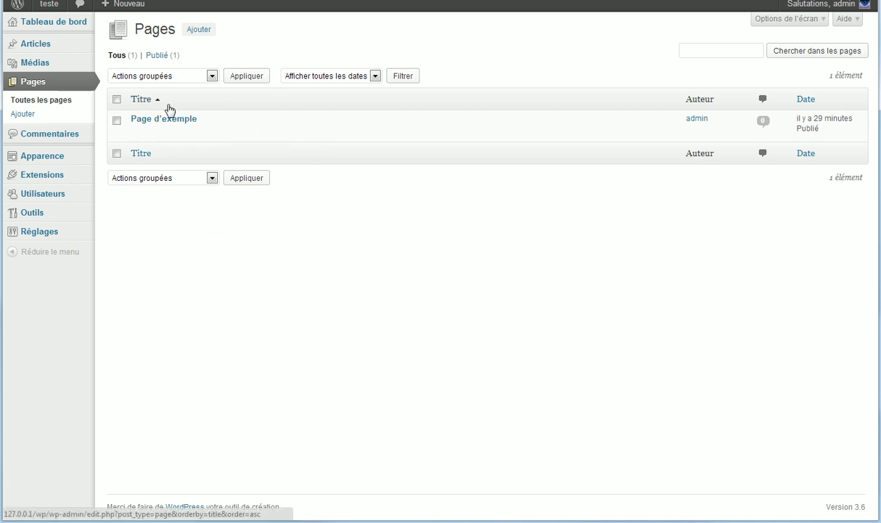
Step: Open Page d'exemple in the editor and inspect its permalink ending in page_id=2
left_click(161, 120)
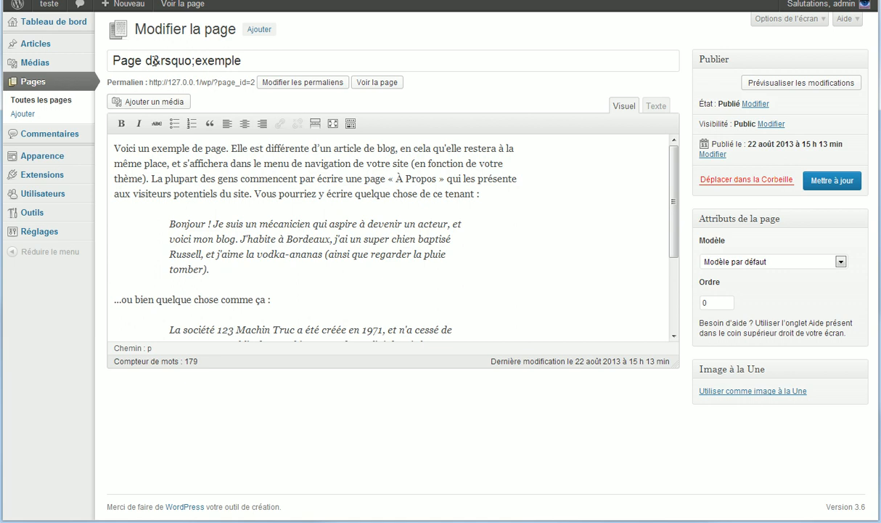
left_click(240, 82)
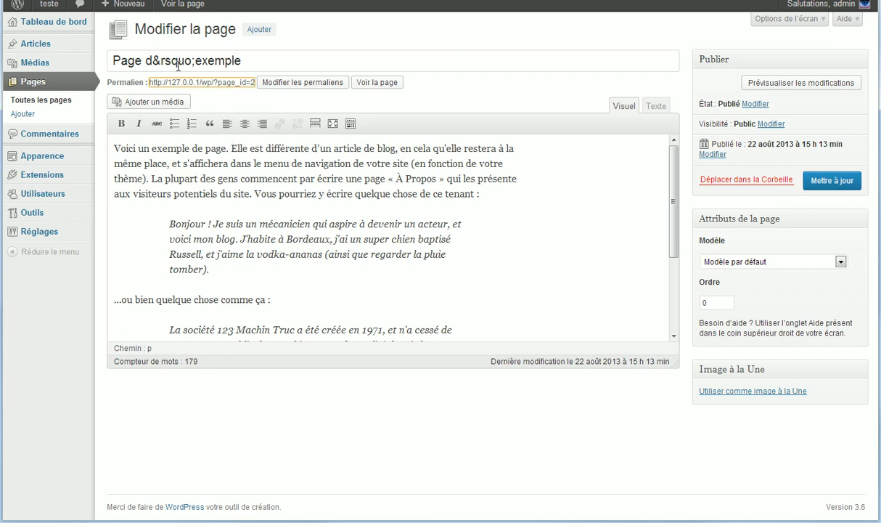
left_click(310, 100)
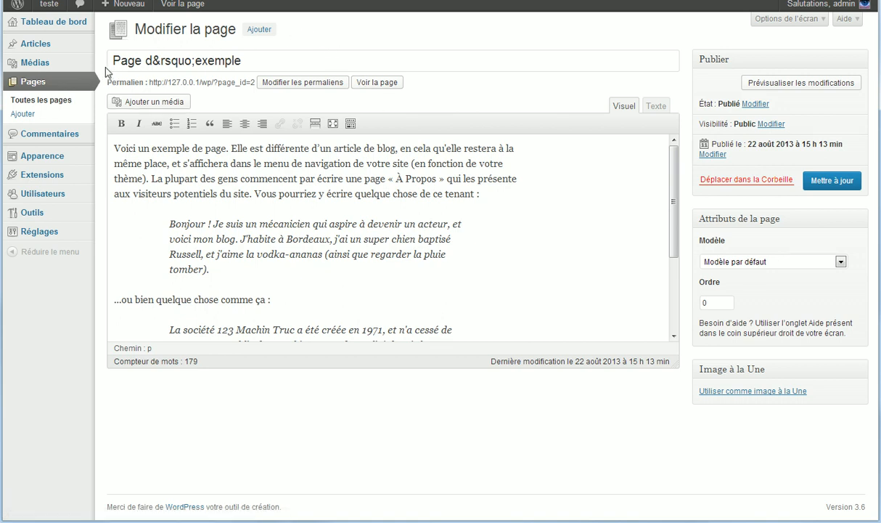
mouse_move(70, 70)
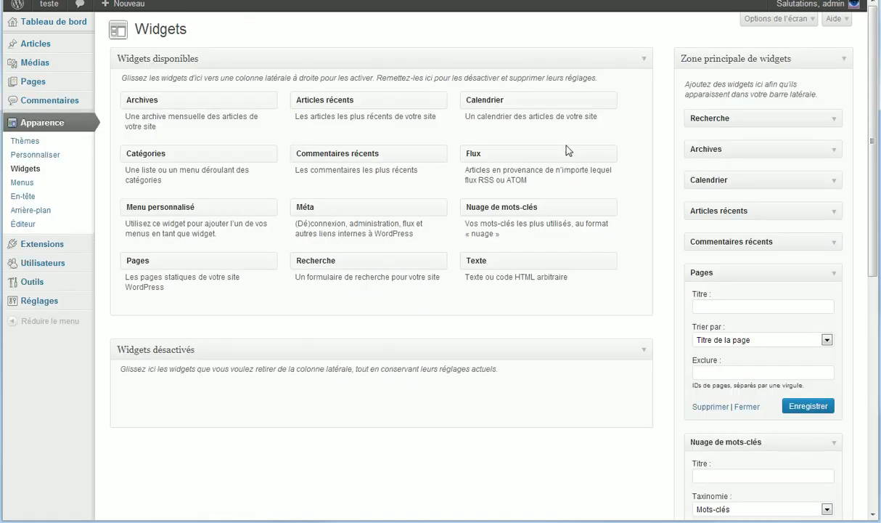
Step: Check the Pages widget's Exclure and Trier par fields, then go to the Pages list
left_click(766, 375)
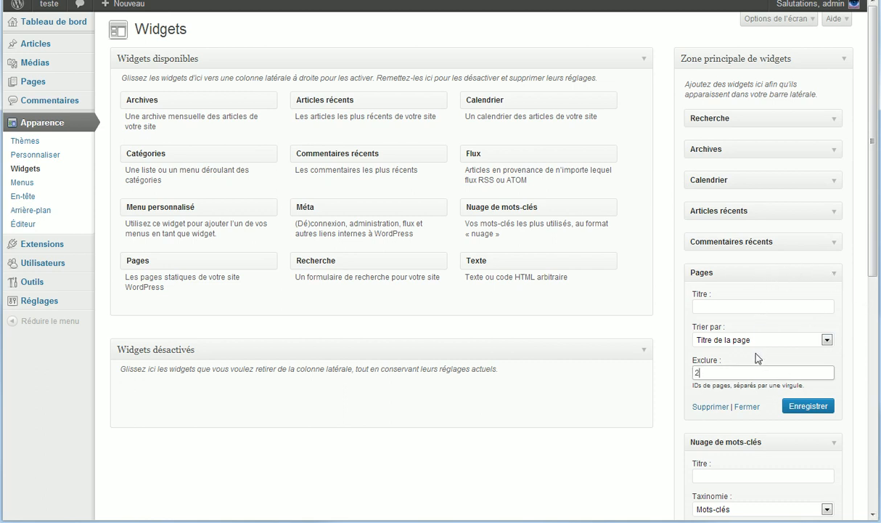
left_click(758, 344)
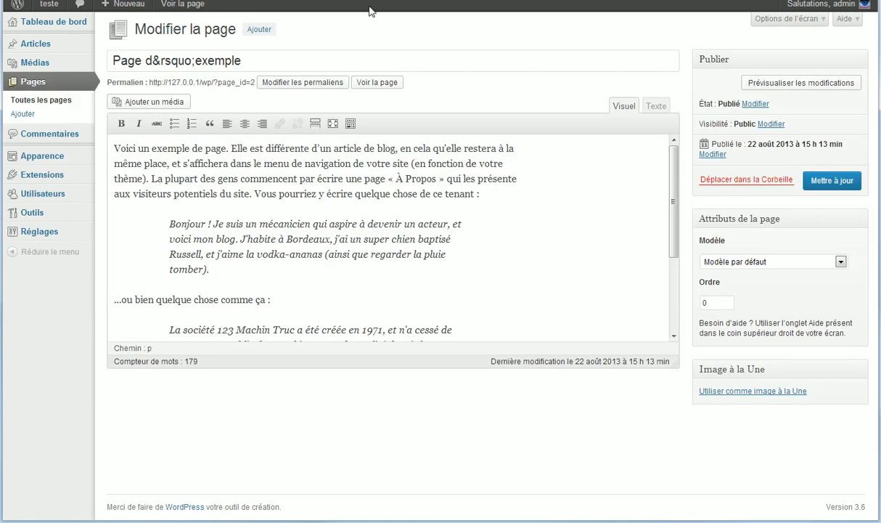
left_click(42, 84)
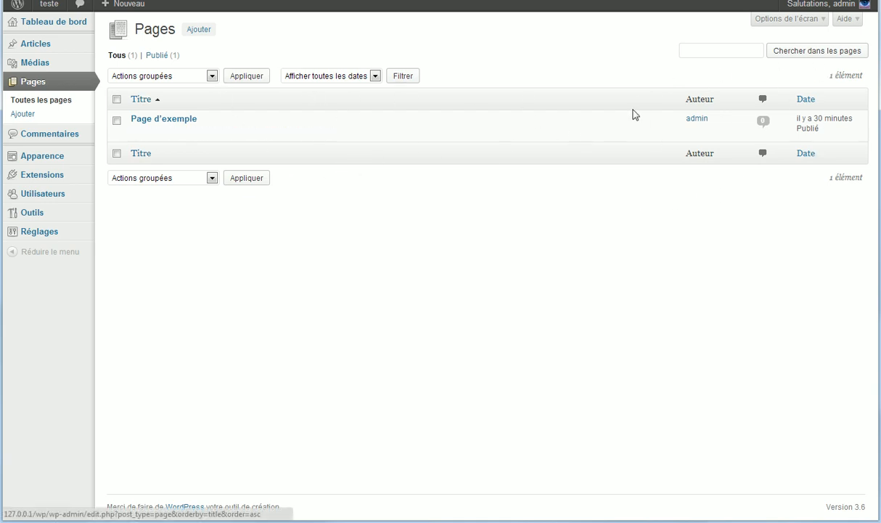
Step: Show and hide the Pages list's Options de l'écran, then view Toutes les pages
left_click(770, 20)
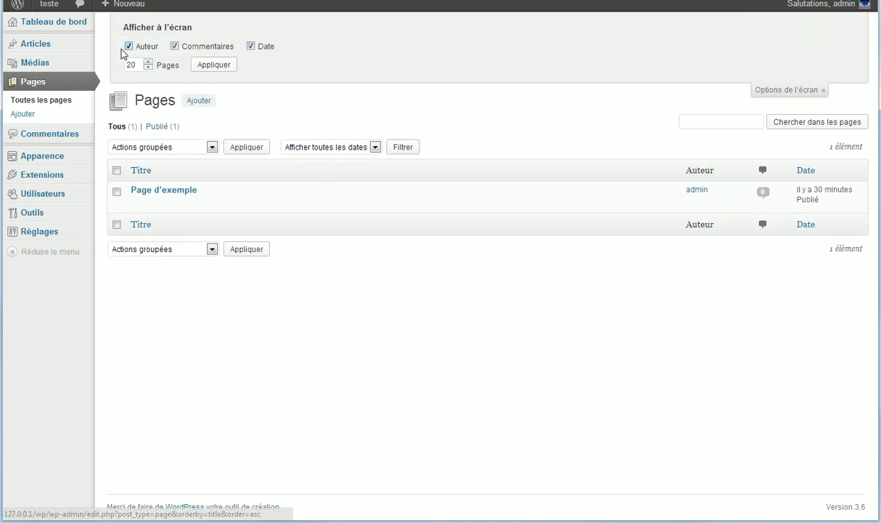
left_click(759, 92)
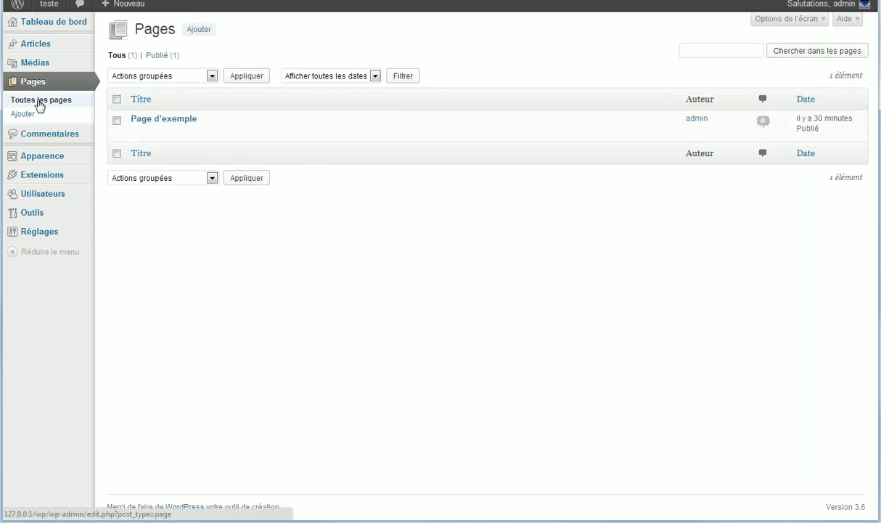
left_click(161, 127)
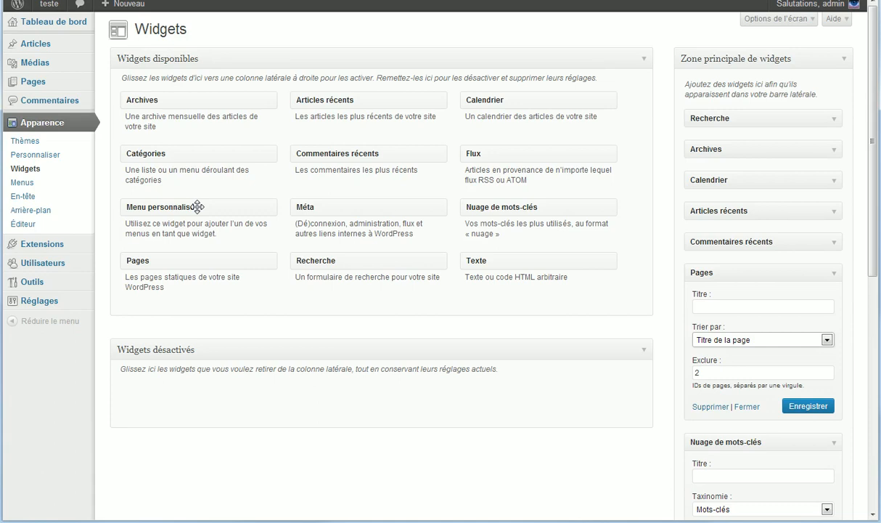
Step: Collapse the Pages, Nuage de mots-clés and Méta widgets and check the public site's sidebar
left_click(833, 276)
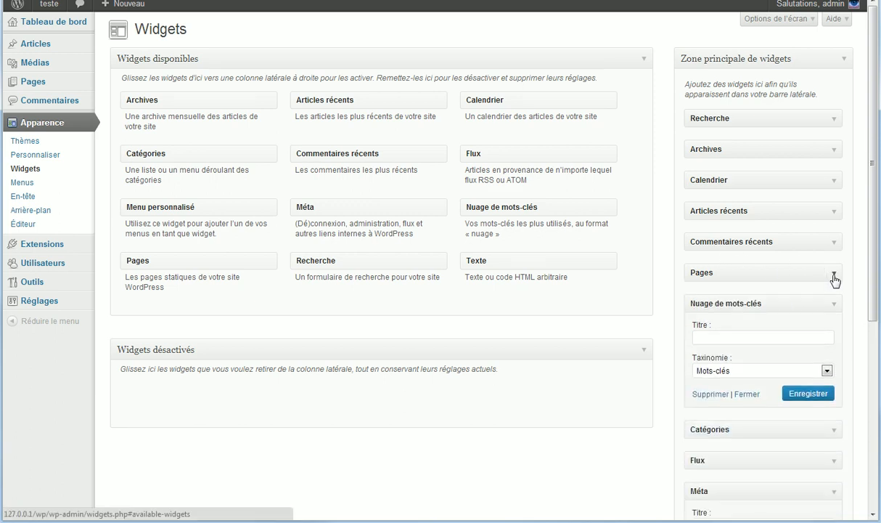
left_click(831, 305)
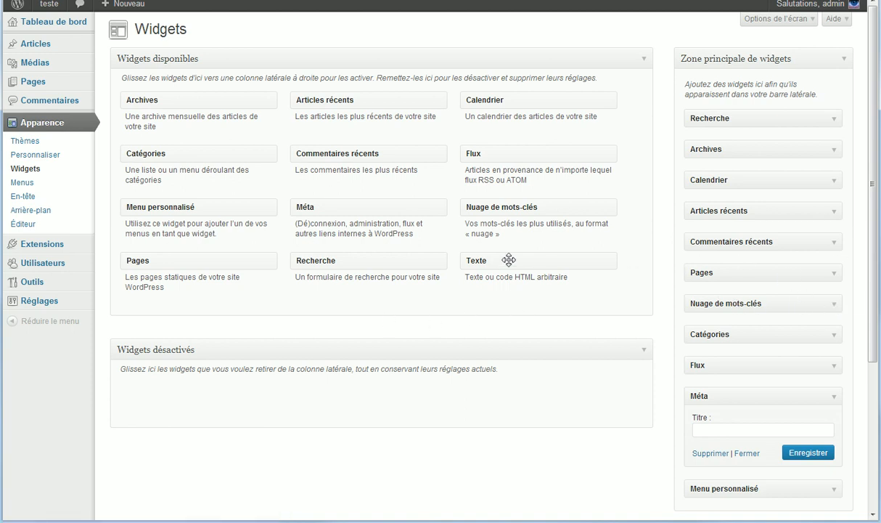
left_click(834, 395)
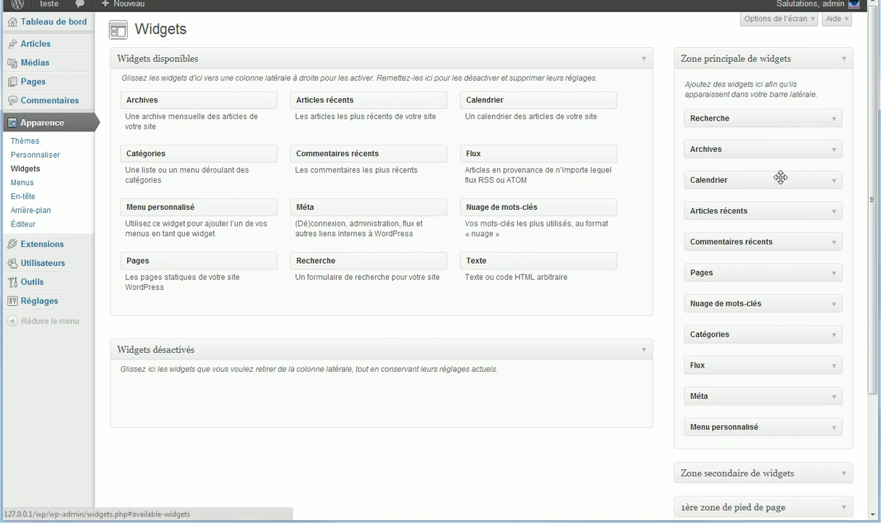
left_click(831, 120)
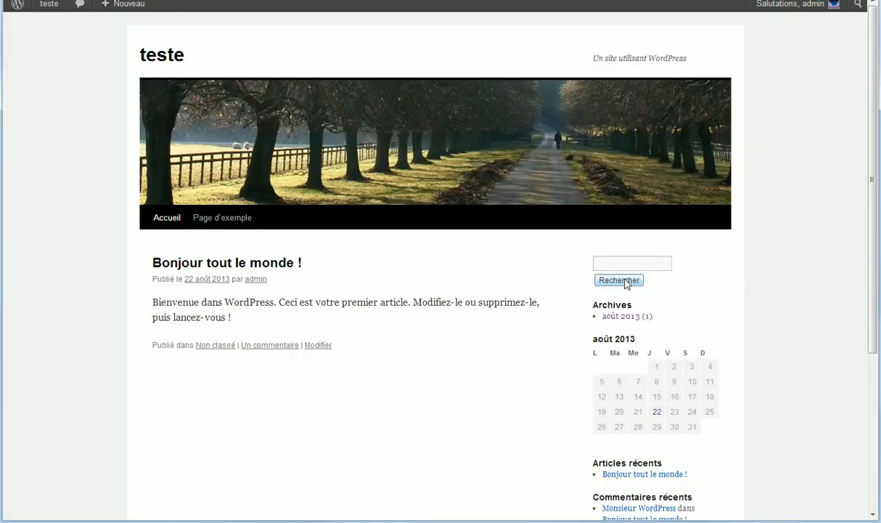
left_click(618, 262)
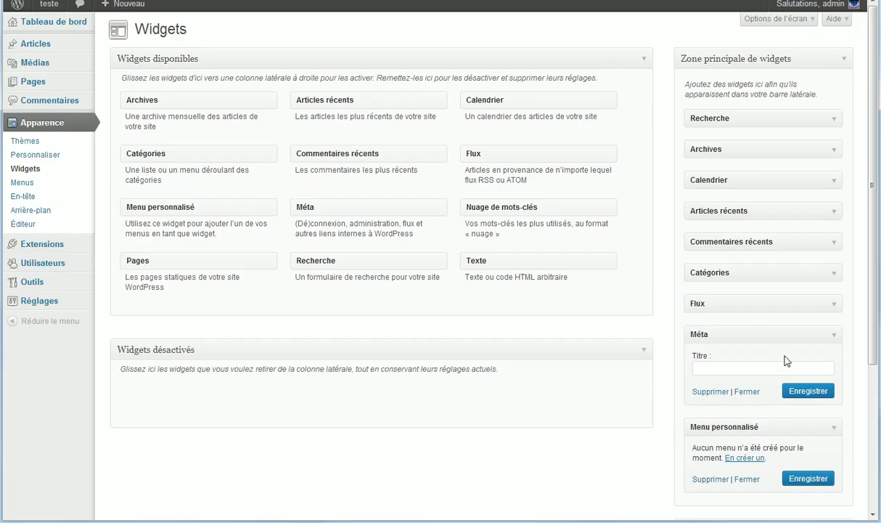
left_click(833, 334)
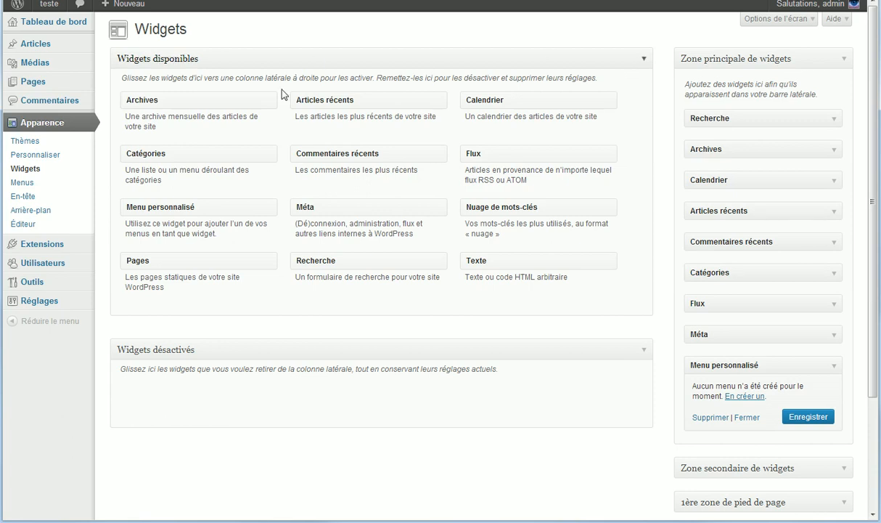
Step: Add a Text widget below Recherche and move the Nuage de mots-clés widget to Widgets désactivés
left_click(803, 117)
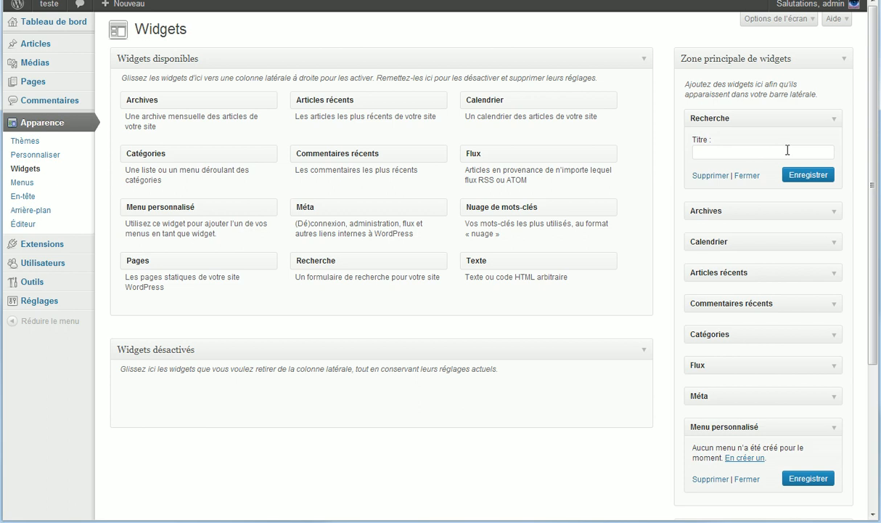
left_click_drag(682, 220, 704, 211)
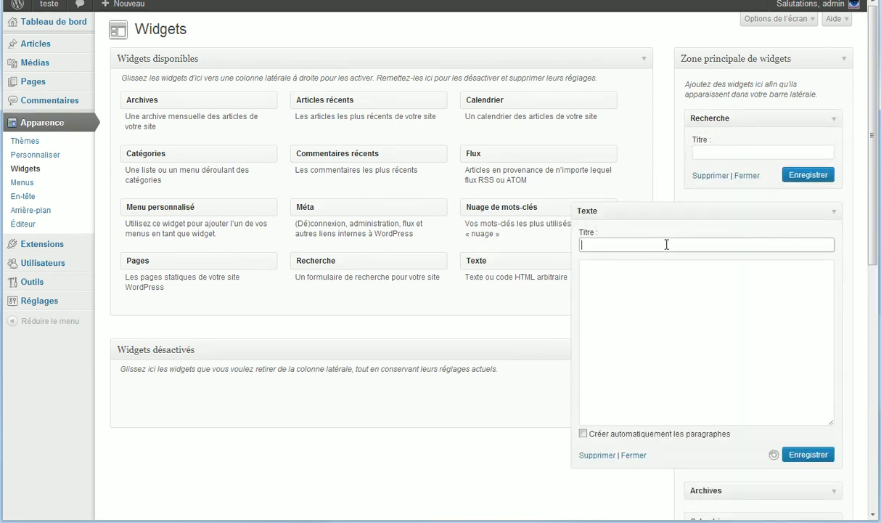
left_click(707, 344)
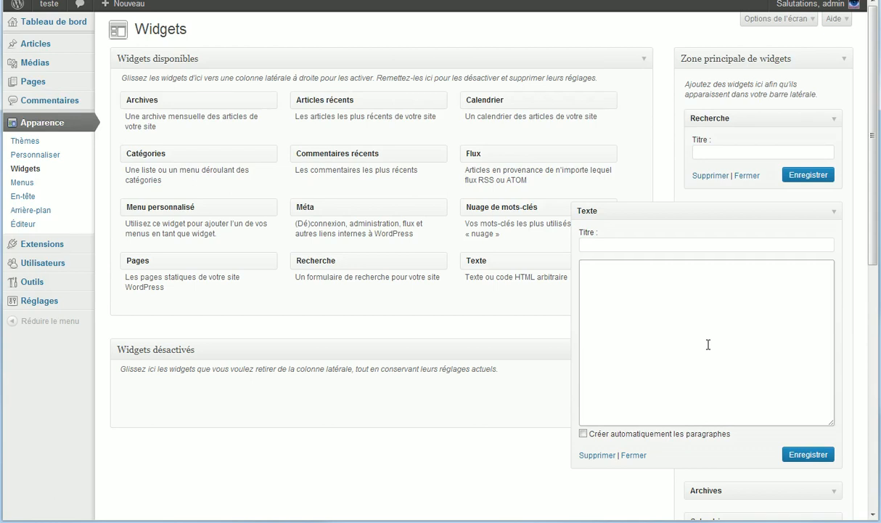
left_click(835, 210)
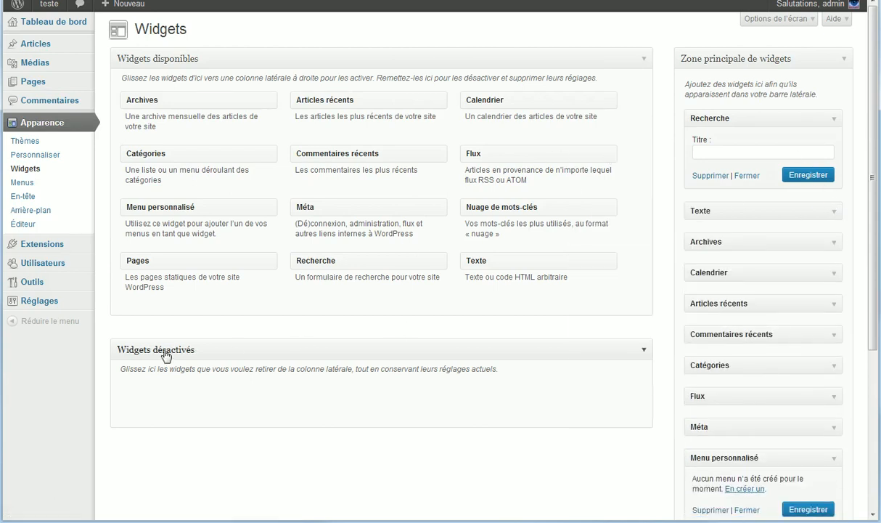
left_click_drag(498, 211, 371, 425)
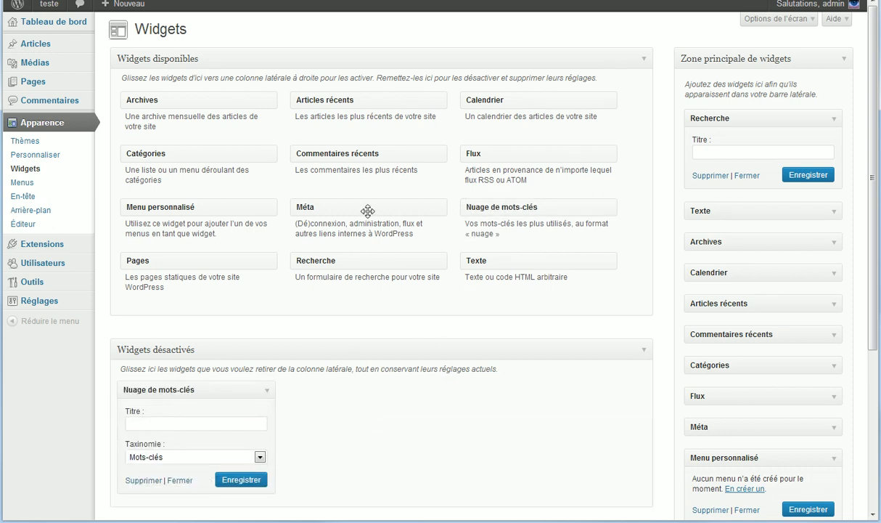
Step: Title the Text widget 'Concour' with text 'Super concour', save it, and move it to Widgets désactivés
left_click_drag(698, 215, 748, 211)
left_click(795, 210)
left_click(722, 293)
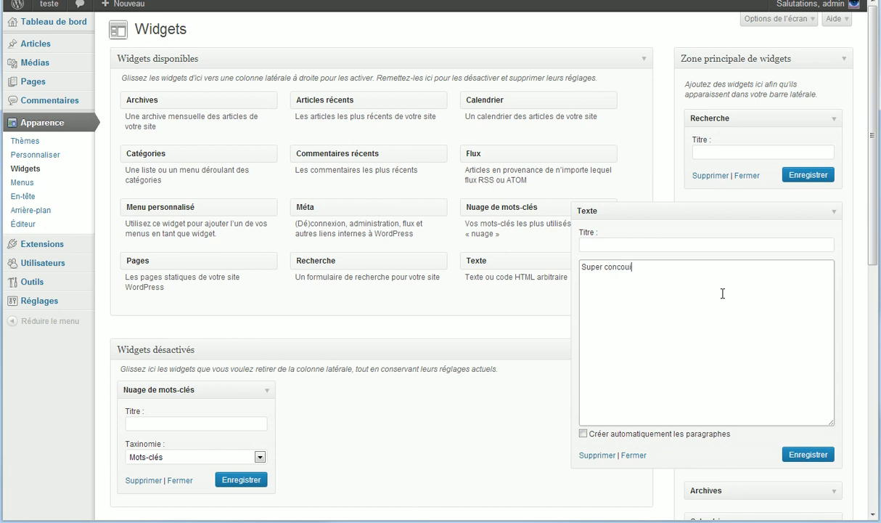
left_click(697, 237)
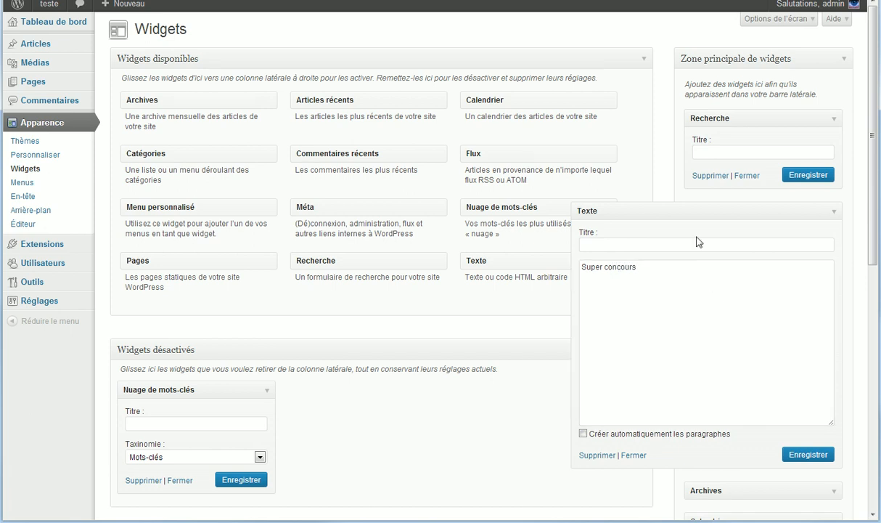
left_click(698, 249)
left_click(681, 266)
key("BackSpace")
left_click(677, 244)
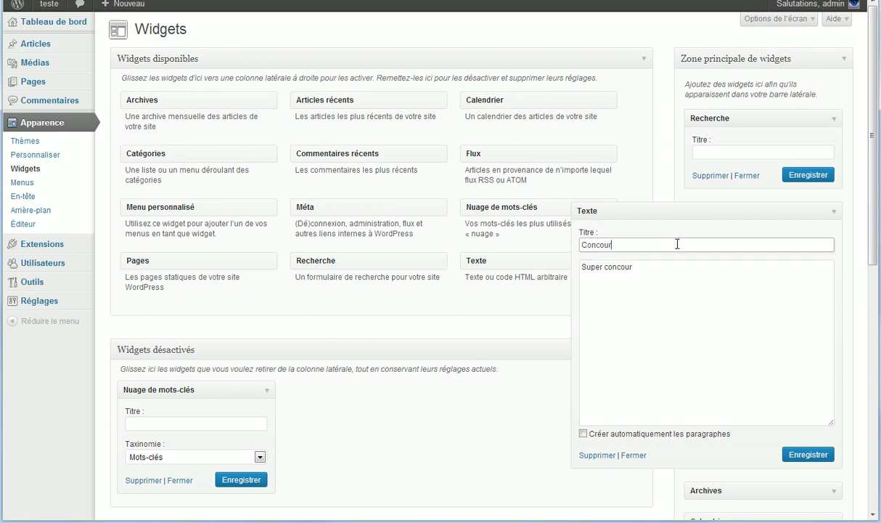
left_click(807, 455)
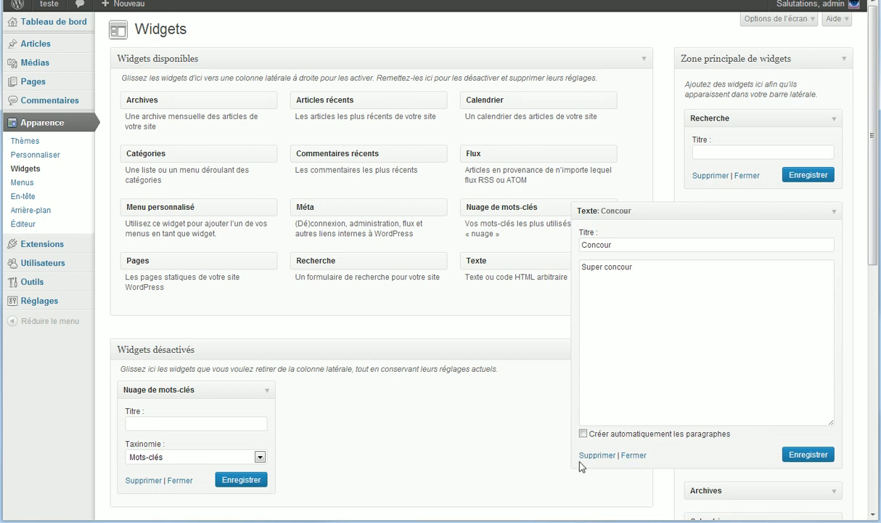
left_click_drag(703, 206, 374, 402)
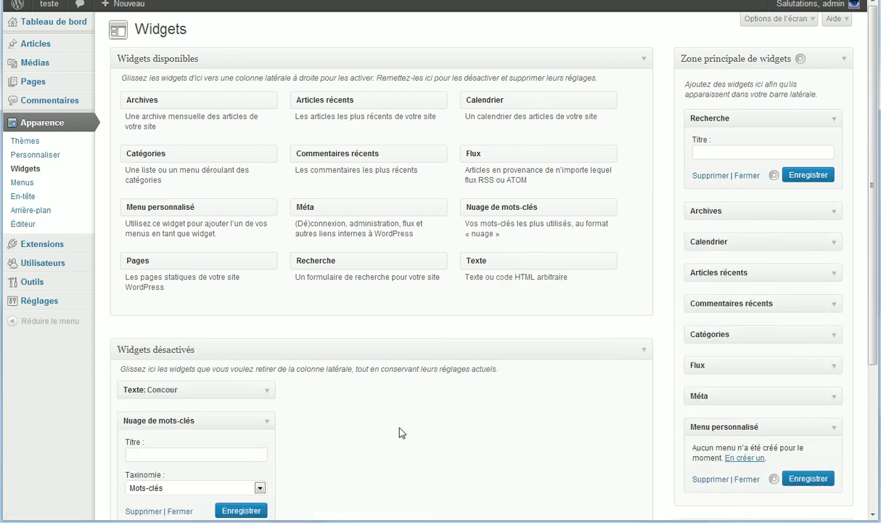
Step: Drag the 'Texte: Concour' widget from Widgets désactivés into Zone principale de widgets, just under Recherche
left_click(267, 392)
scroll(291, 442, "down", 5)
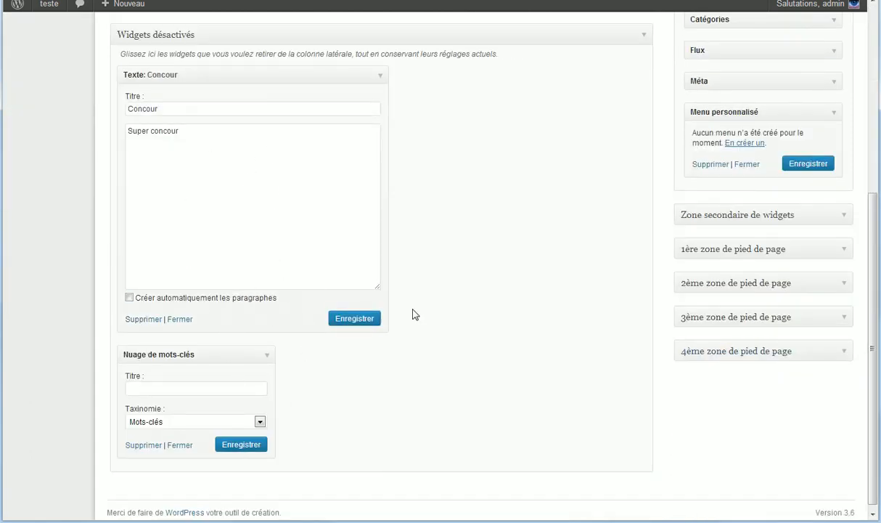
scroll(464, 247, "up", 5)
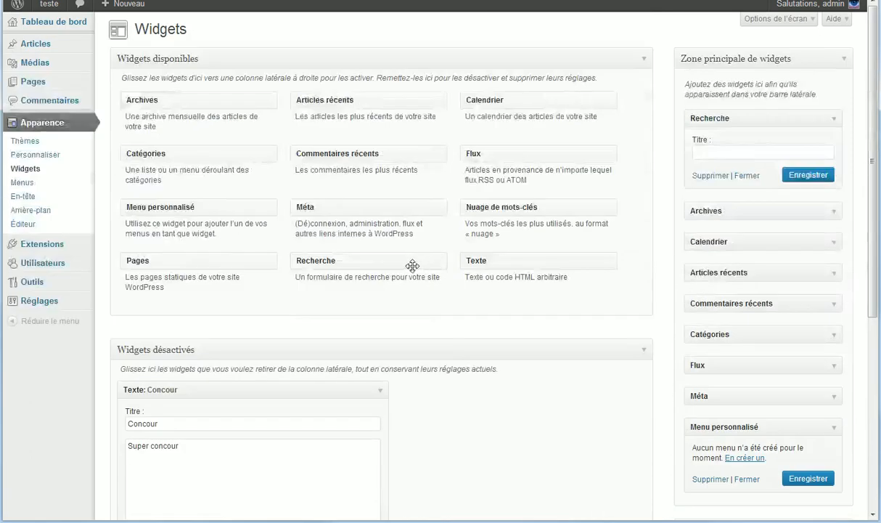
left_click_drag(283, 389, 750, 211)
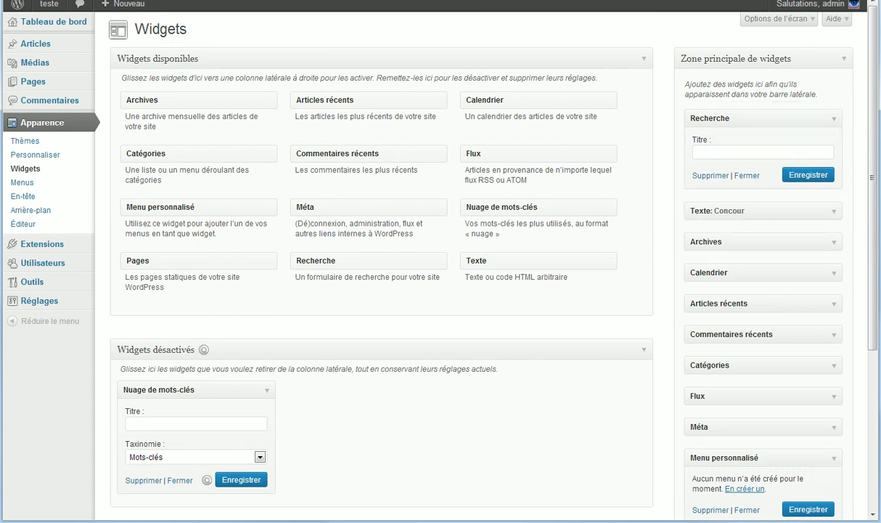